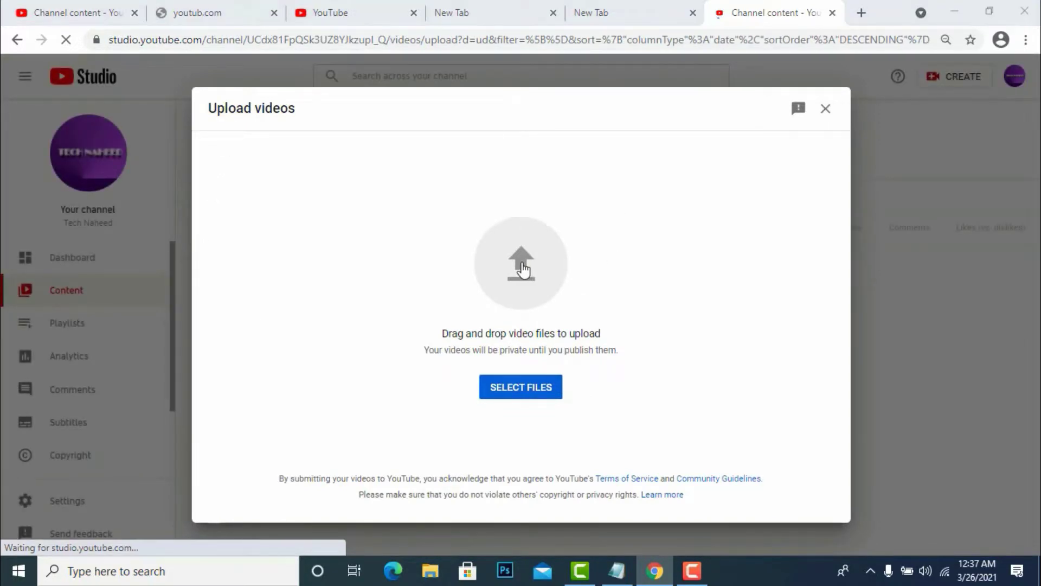
Step: Start selecting a file to upload and browse to the Filmora folder inside the channel's folder on Local Disk (E:)
click(522, 269)
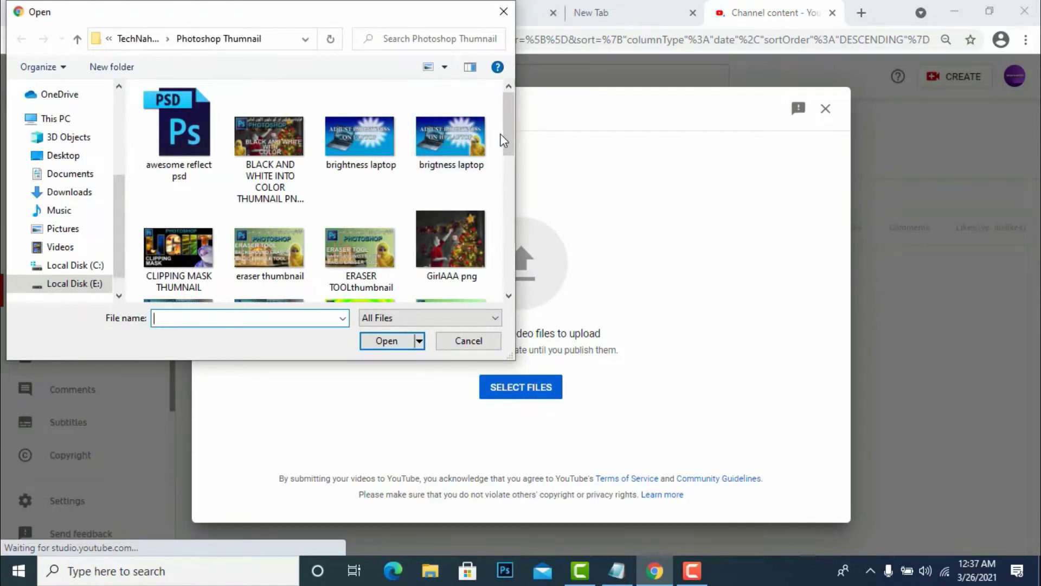
drag(505, 131, 506, 145)
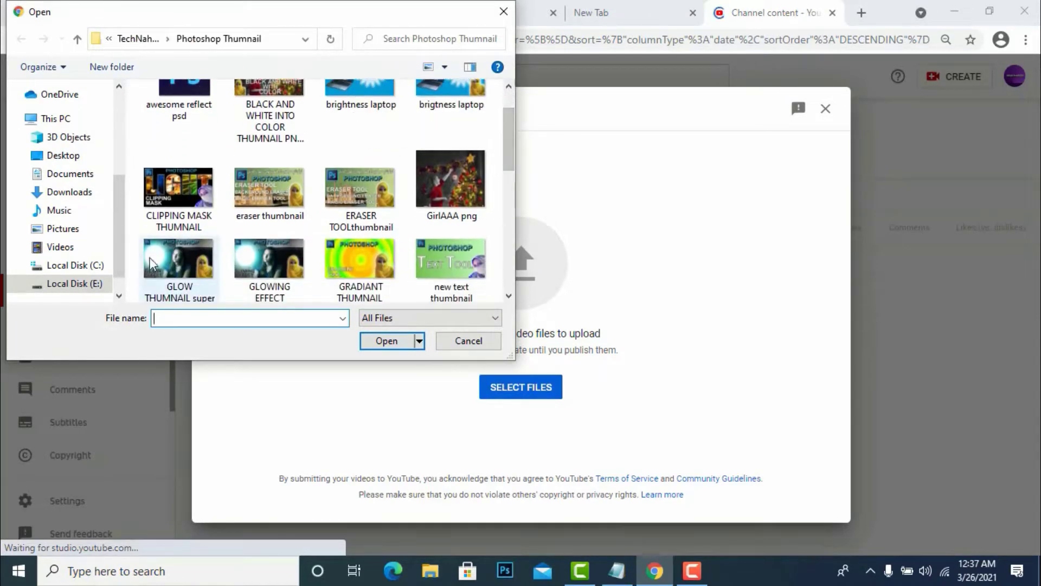
click(87, 284)
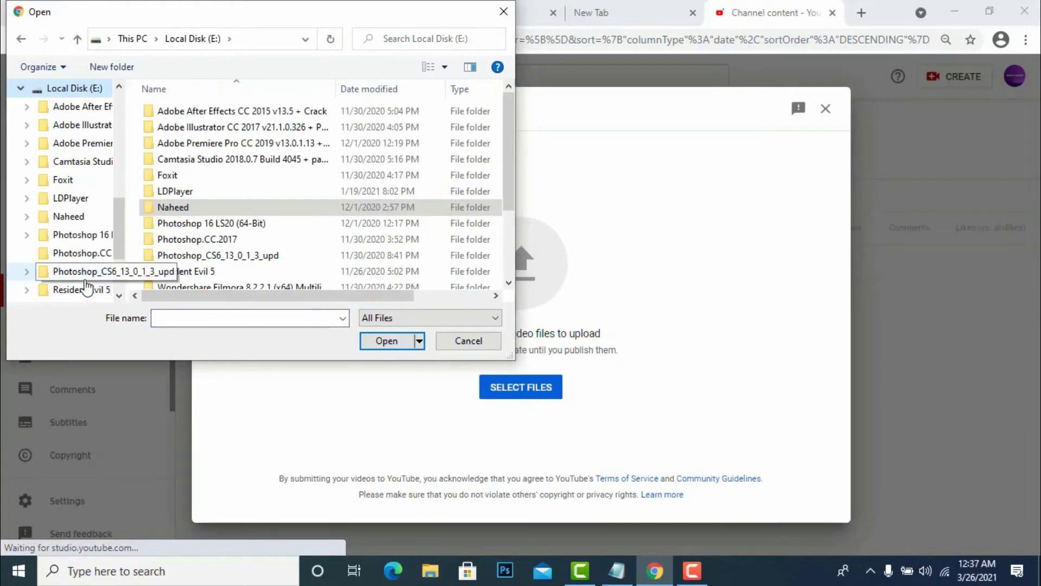
double_click(181, 211)
click(196, 120)
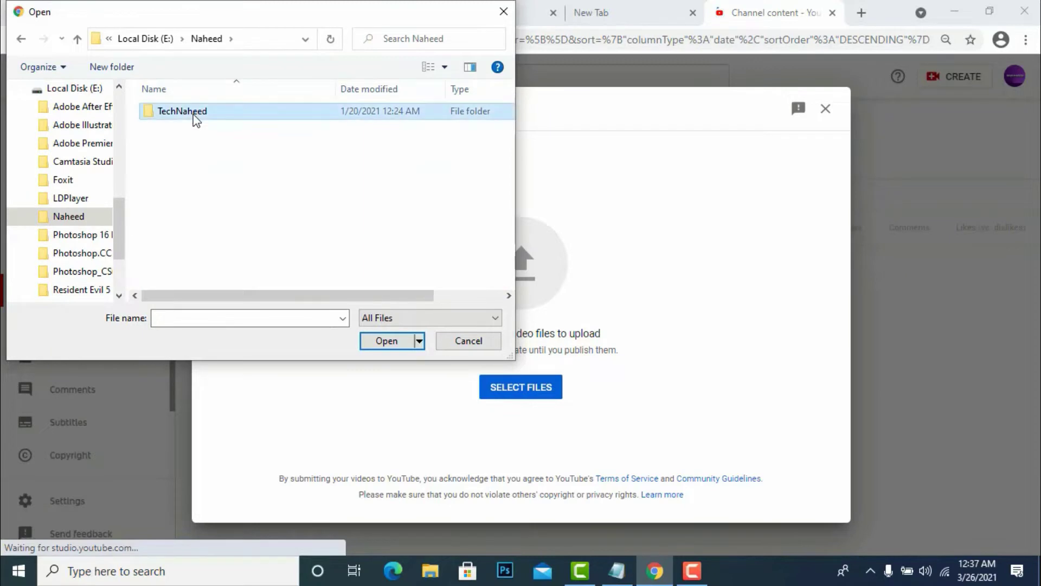
double_click(194, 117)
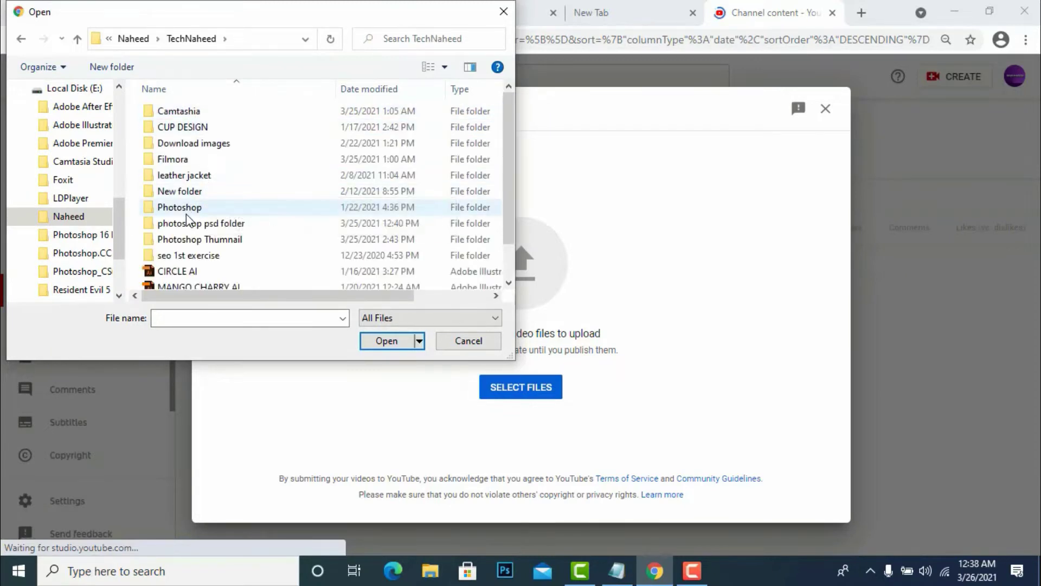
click(178, 165)
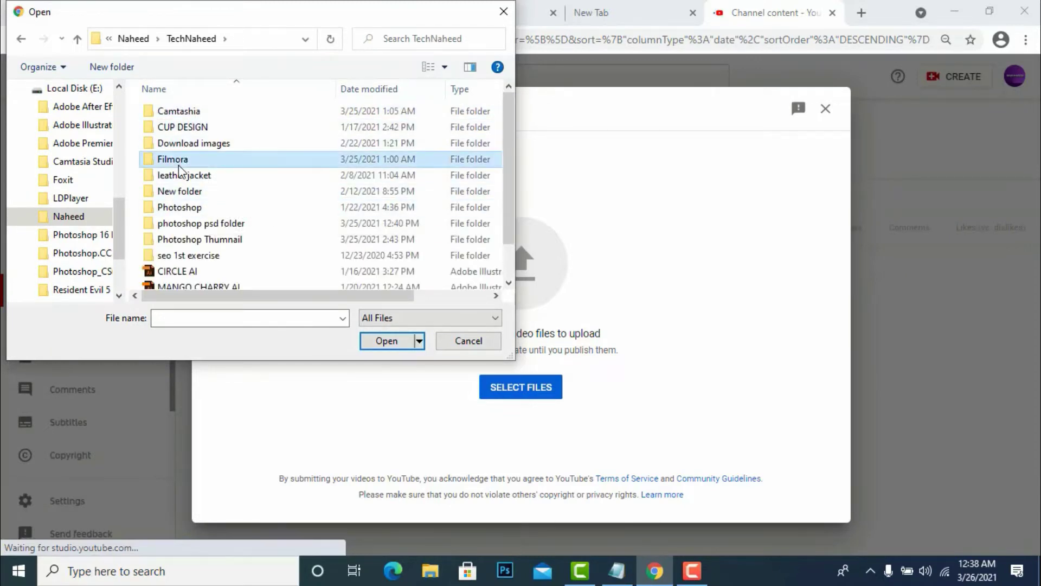
double_click(178, 164)
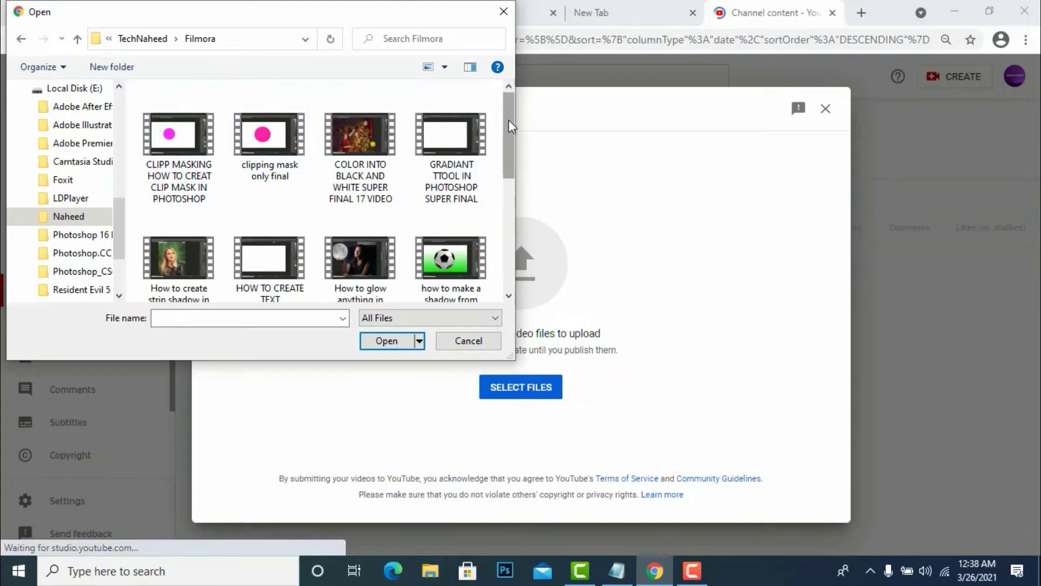
Step: Upload the video file HOW TO CREATE TEXT REFLECTION EFFECT IN PHOTOSHOP IN URDU HINDI
drag(509, 120, 508, 152)
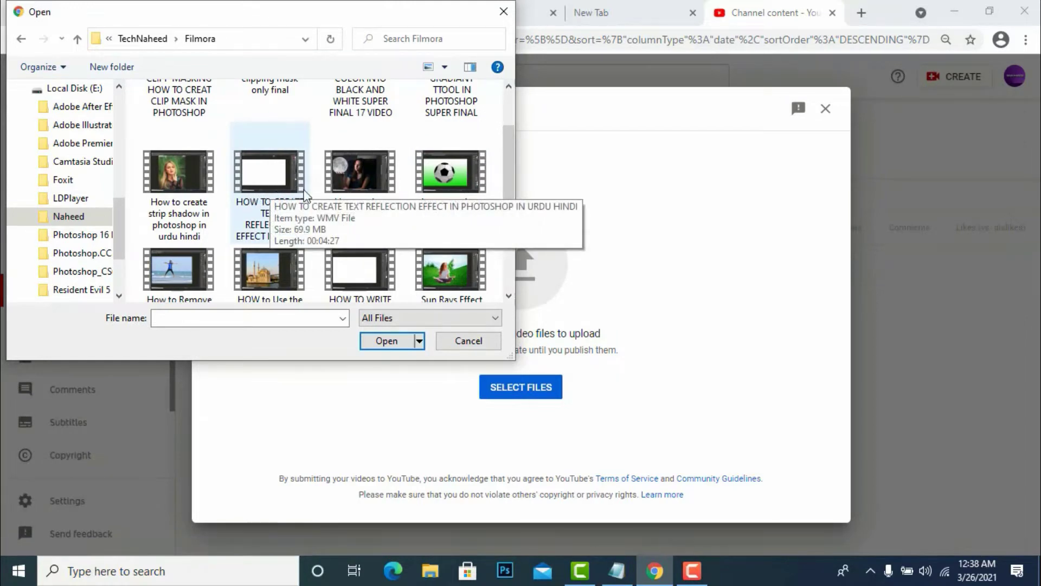
click(267, 170)
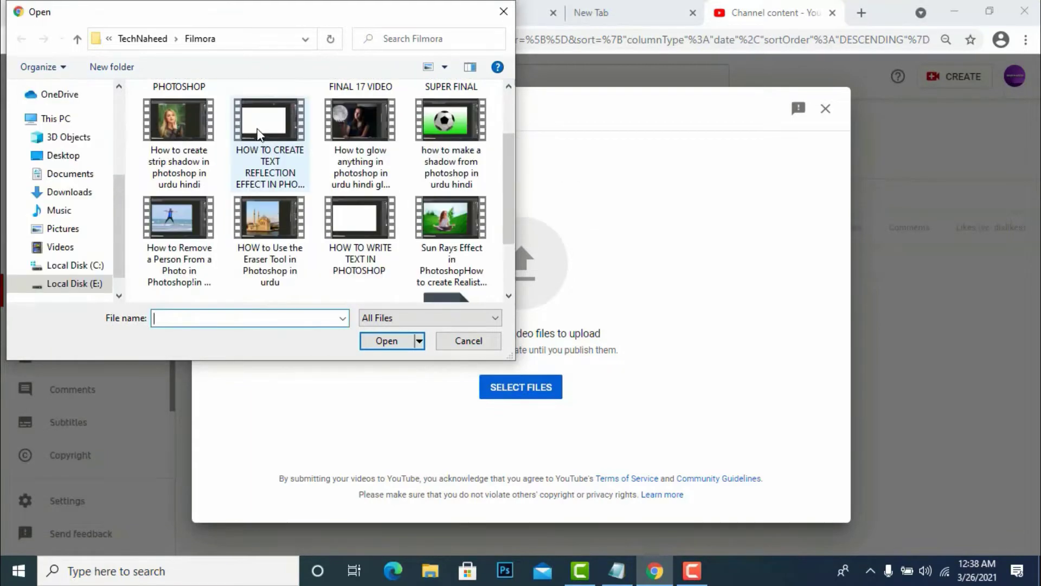
double_click(257, 124)
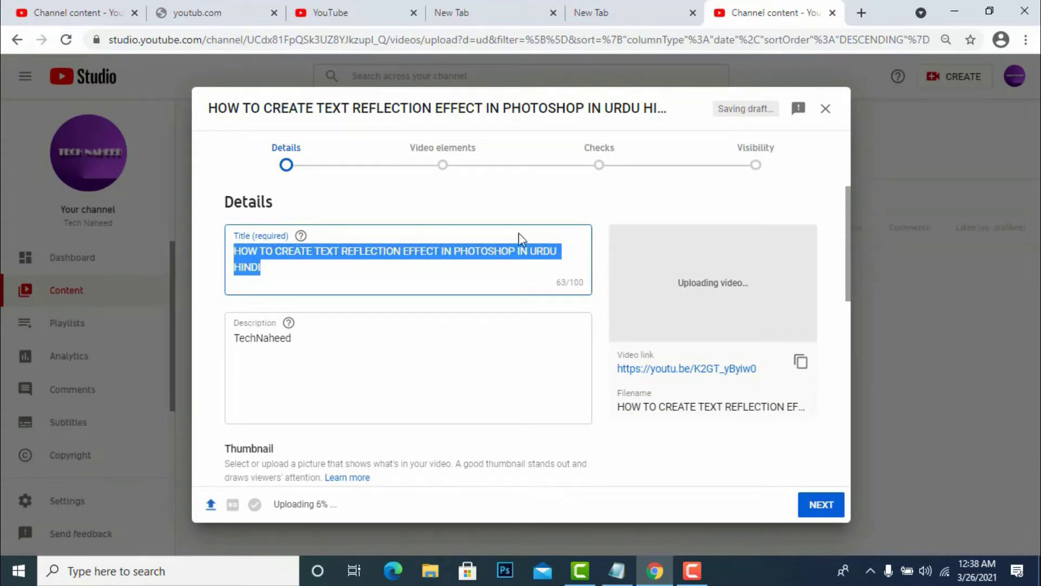
Step: Clear the automatically filled title from the video details
click(561, 251)
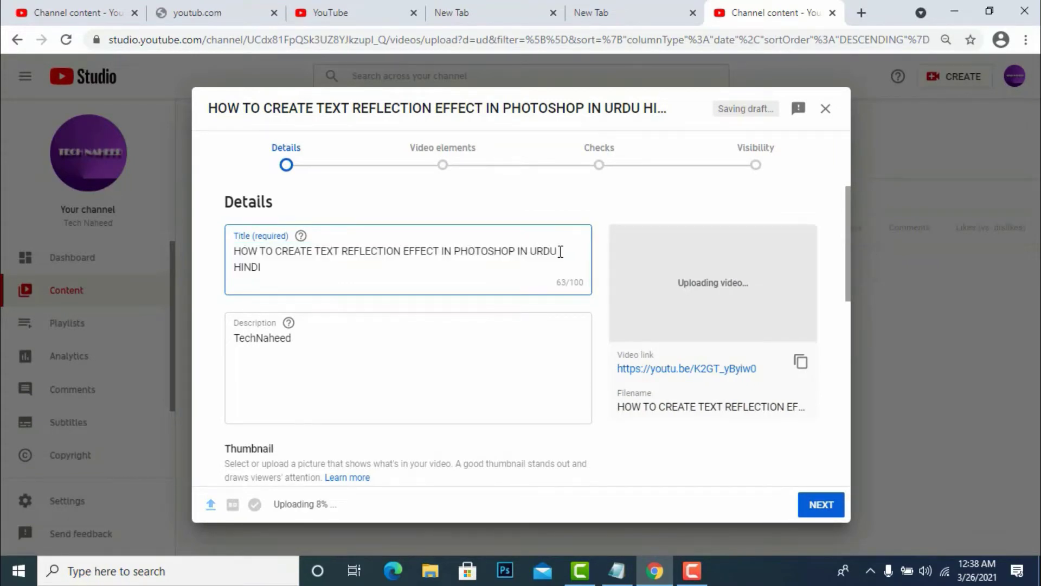
key(Delete)
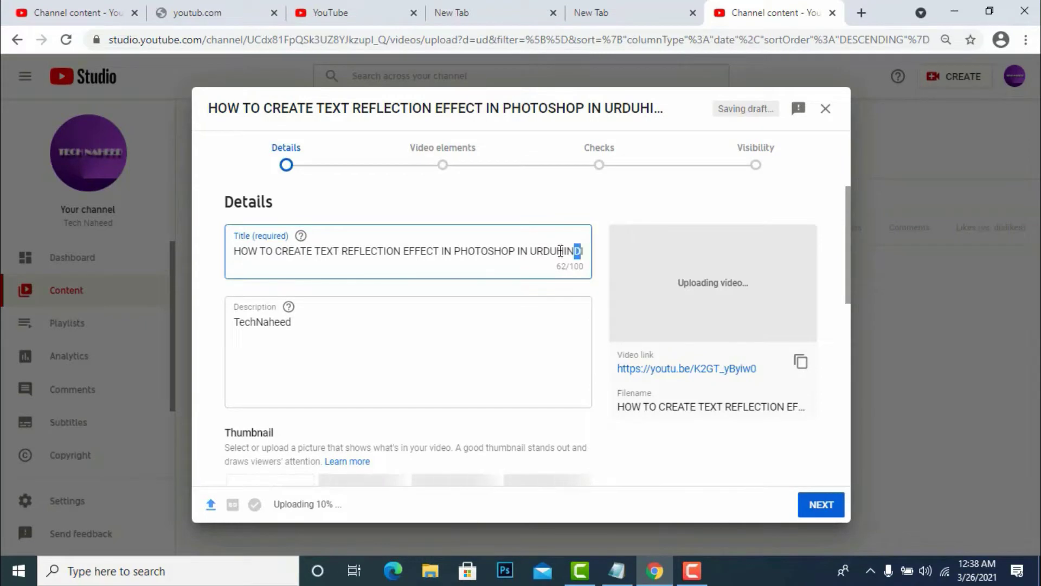
drag(561, 251, 234, 251)
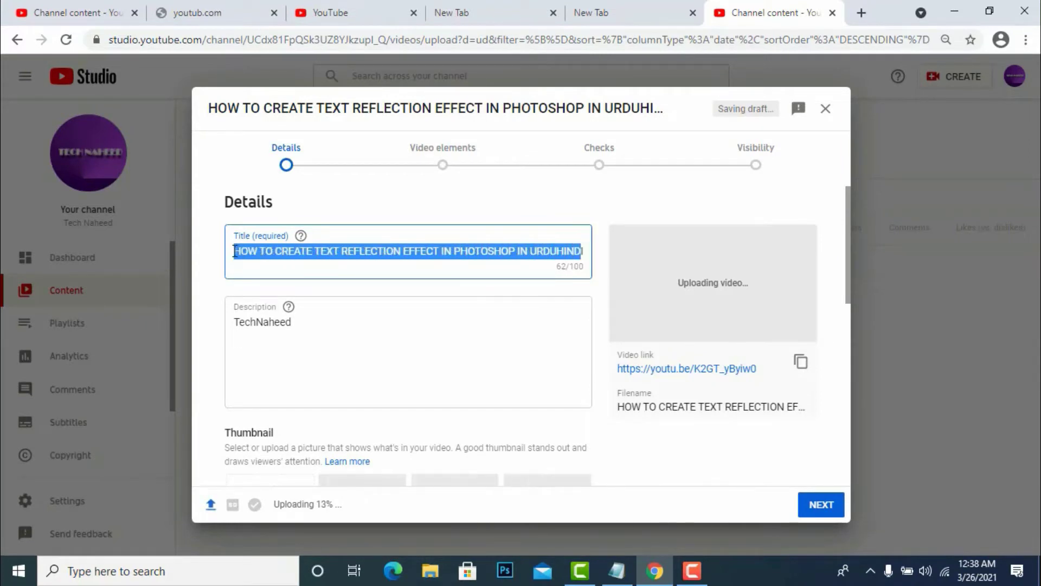
text(I)
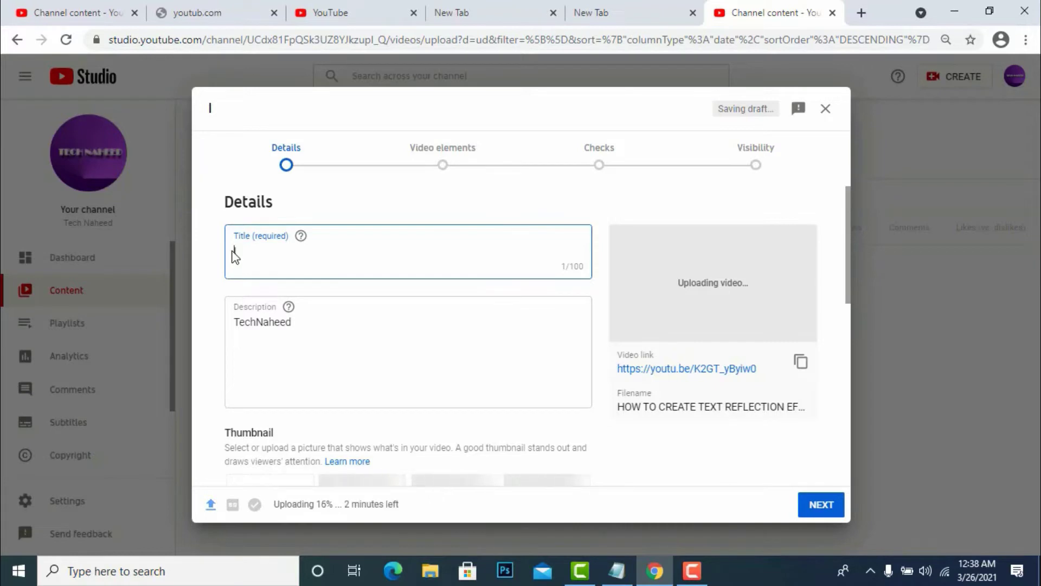
key(BackSpace)
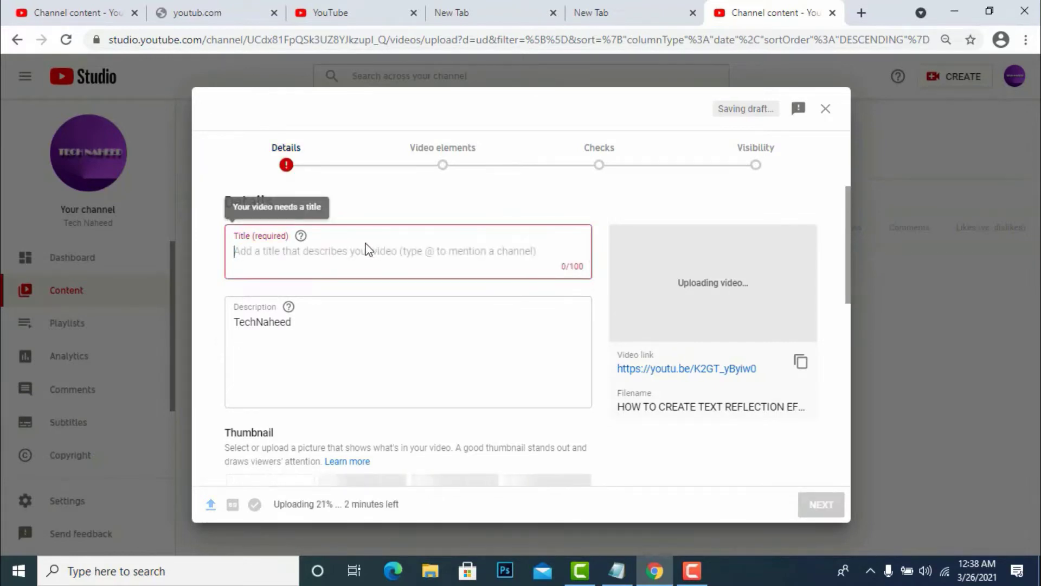
Step: Copy the title line from the Notepad description file and enter "How to create a text reflection effect in Photoshop in urdu/Hindi" as video title
click(613, 574)
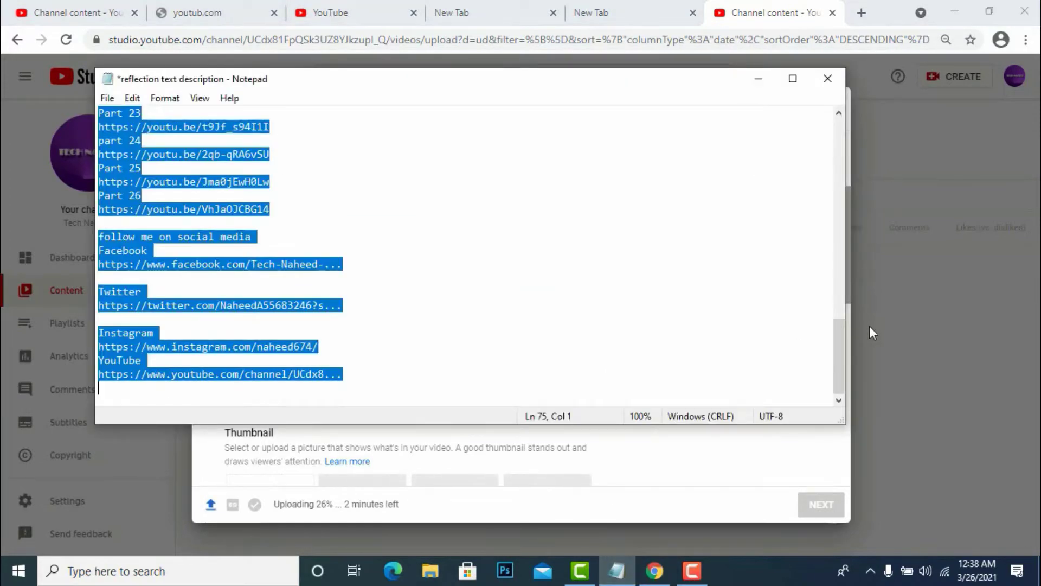
drag(839, 340, 834, 140)
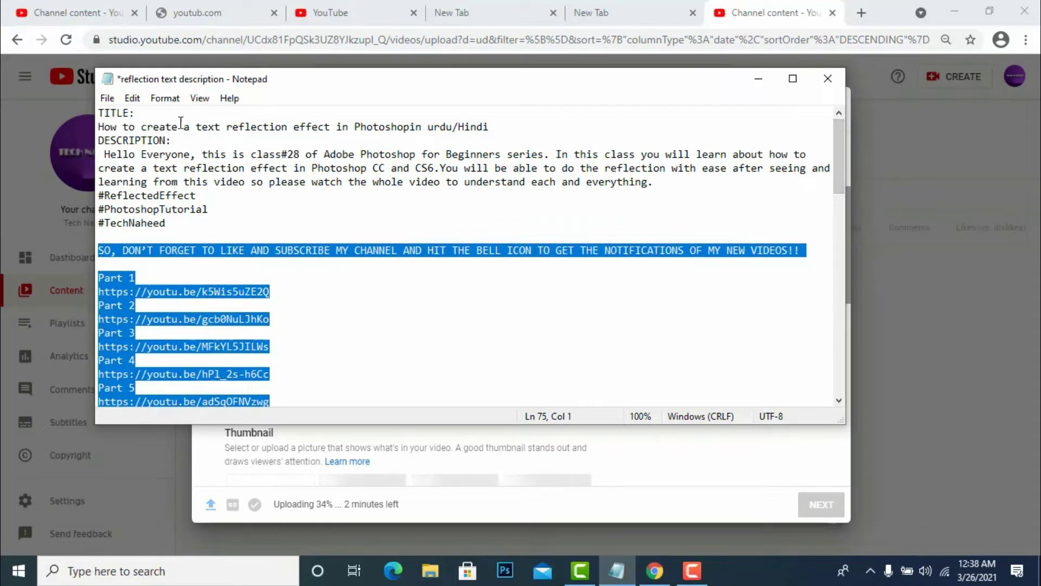
click(99, 128)
drag(98, 128, 499, 128)
key(ctrl+c)
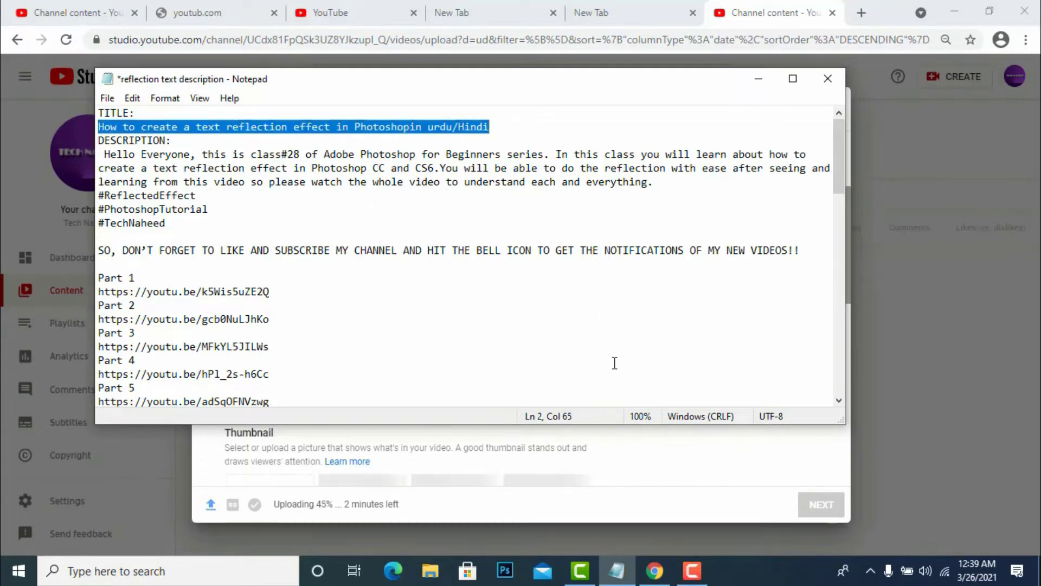
click(655, 570)
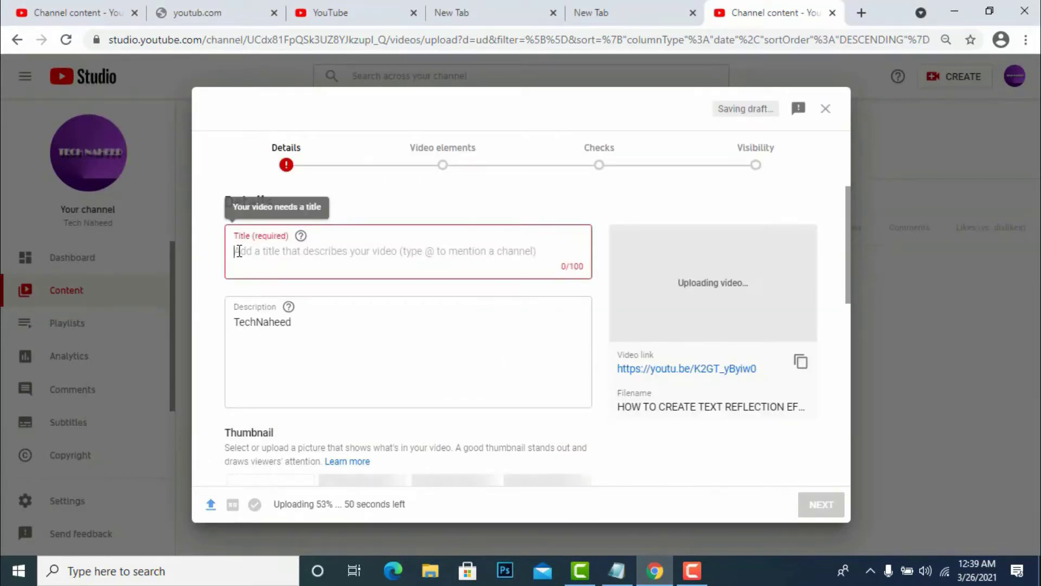
key(ctrl+v)
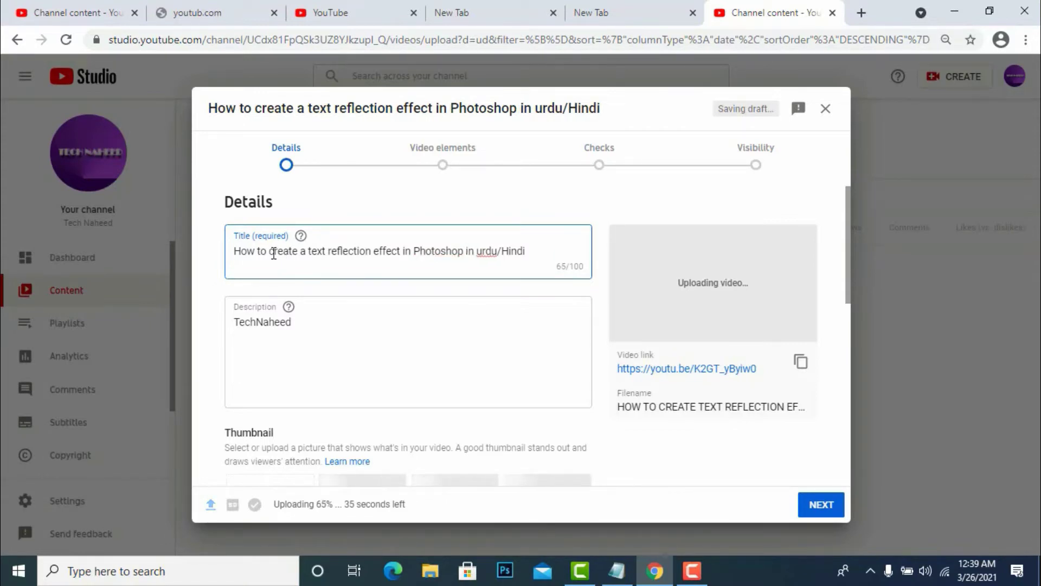
Step: Capitalise the first letters of "Create", "Text", "Reflection" and "Effect" in the video title
drag(274, 254, 270, 252)
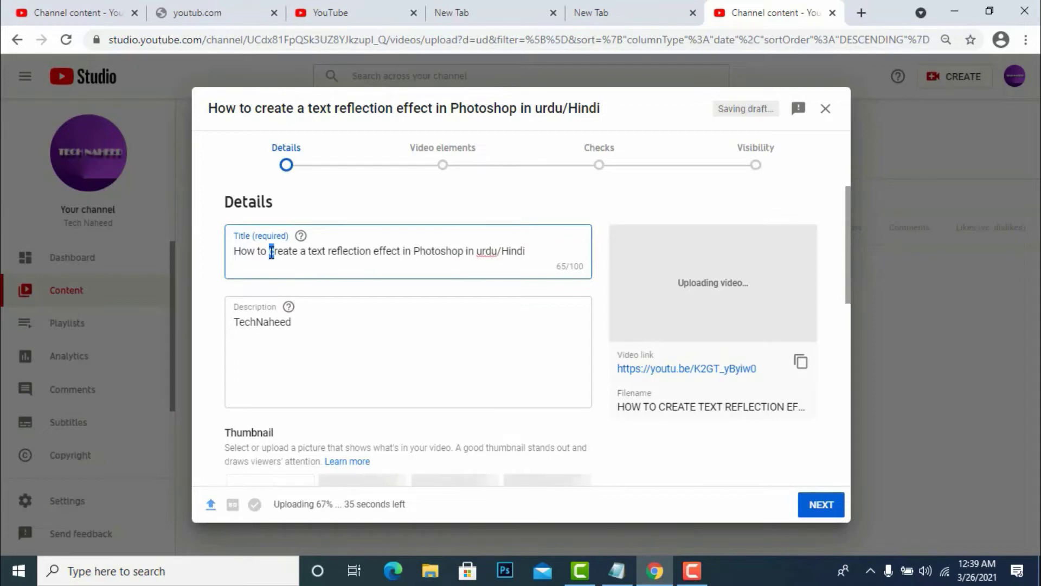
key(BackSpace)
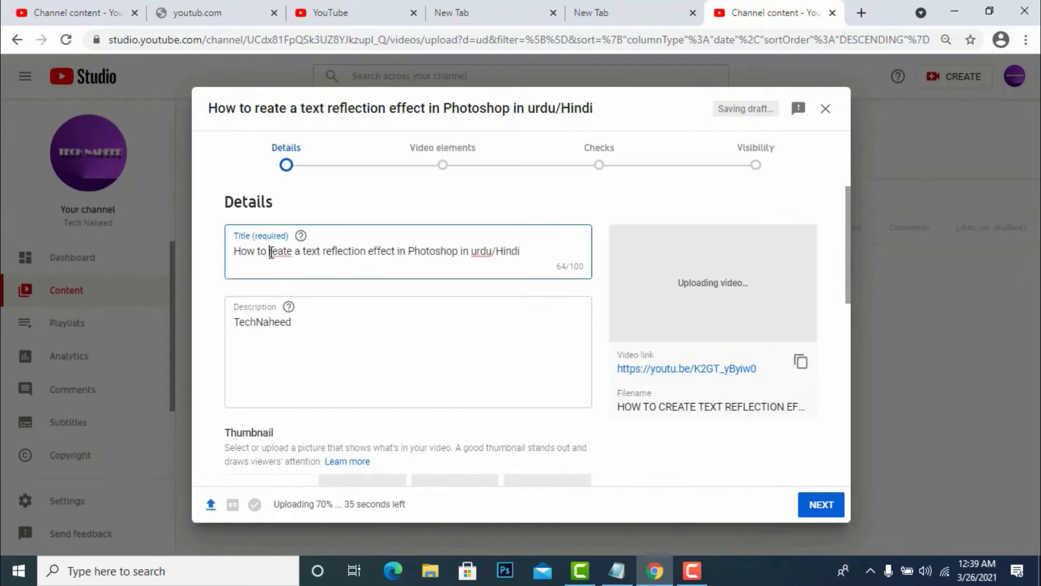
text(C)
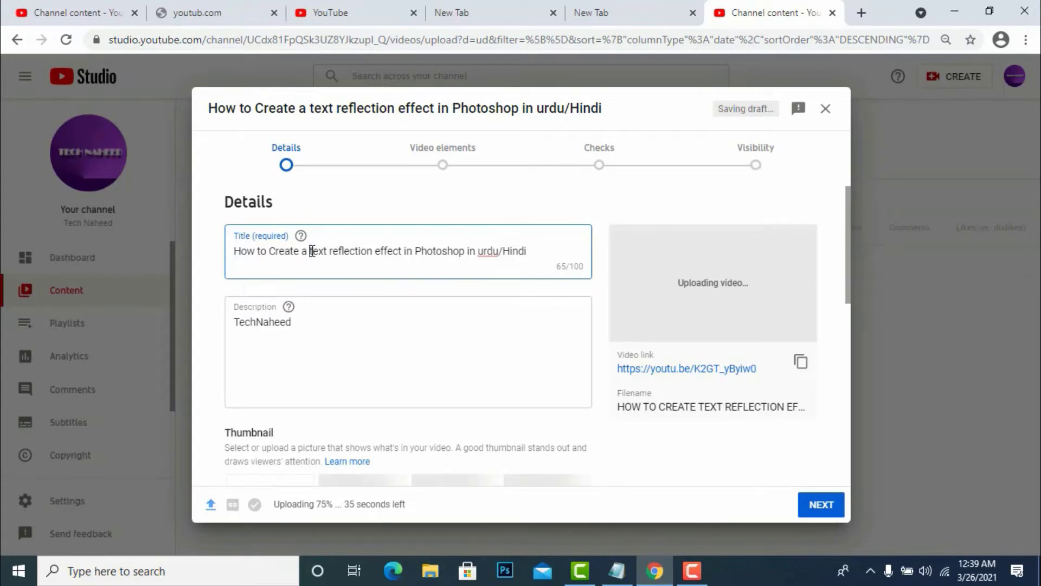
key(BackSpace)
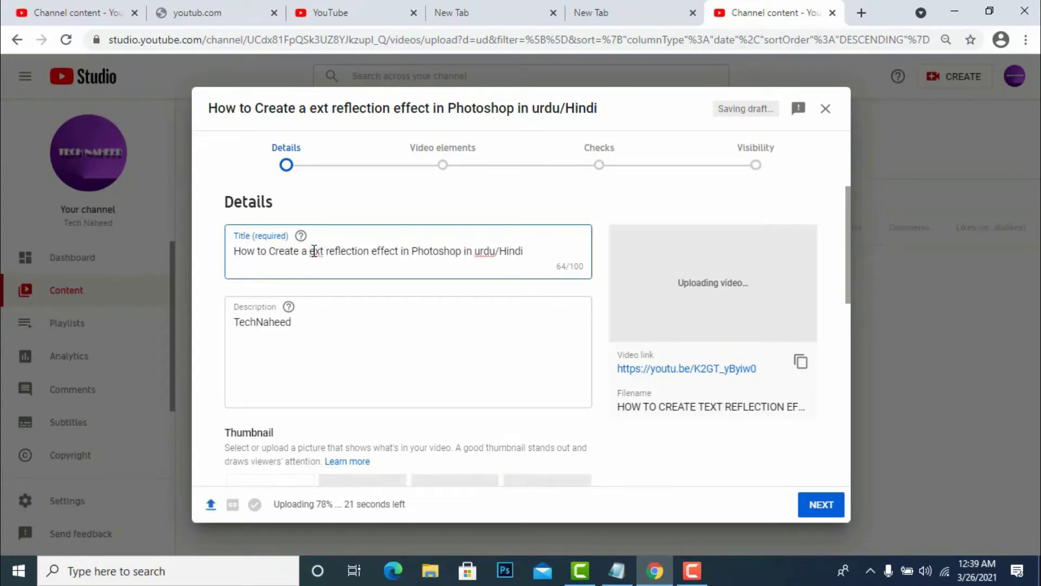
text(T)
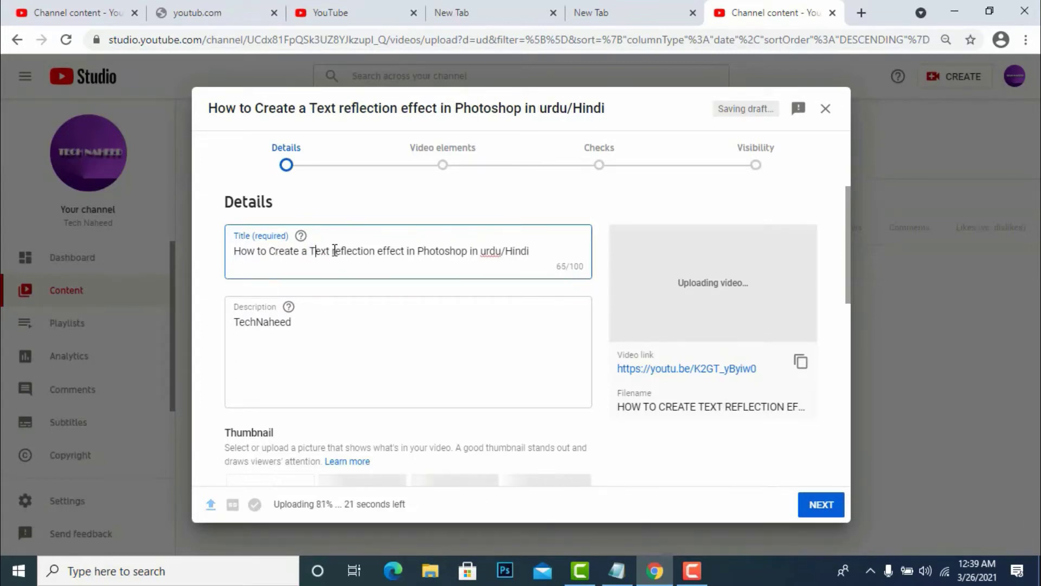
click(334, 251)
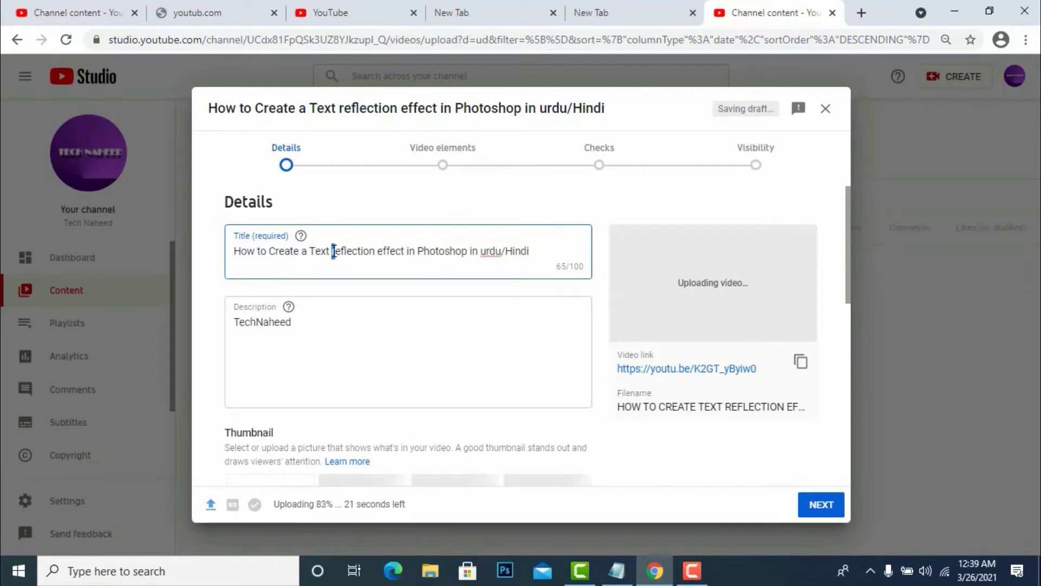
key(Delete)
text(R)
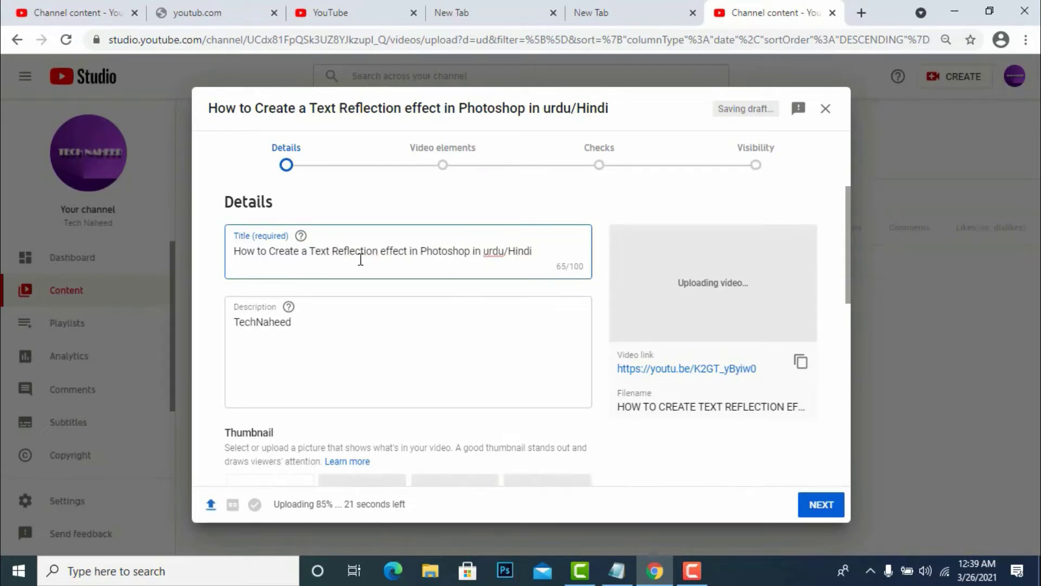
click(380, 251)
key(shift+Right)
key(Delete)
text(E)
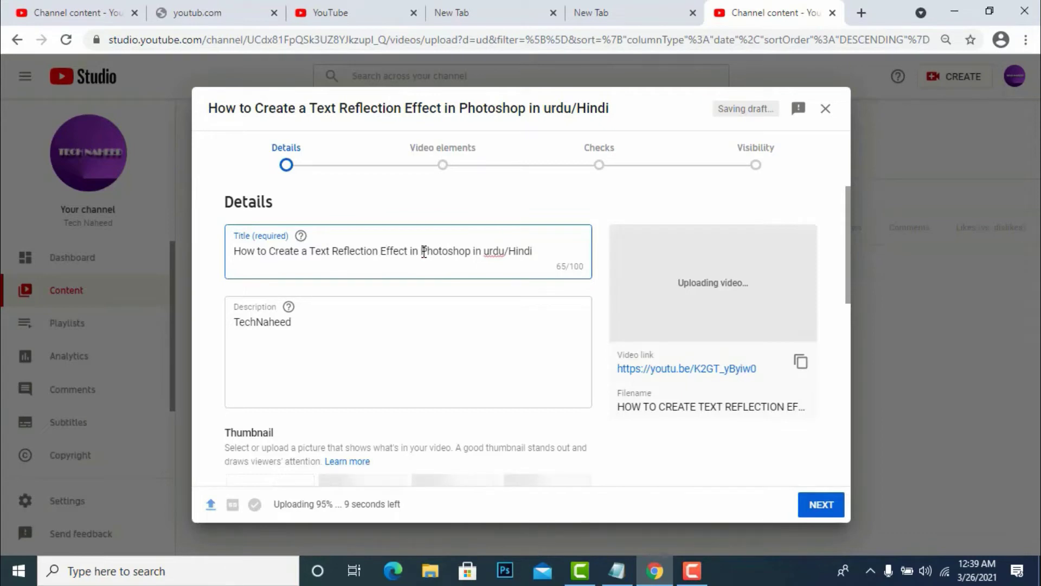
Step: Re-enter the capital P of "Photoshop" and capitalise "Urdu" in the video title
drag(421, 250, 426, 251)
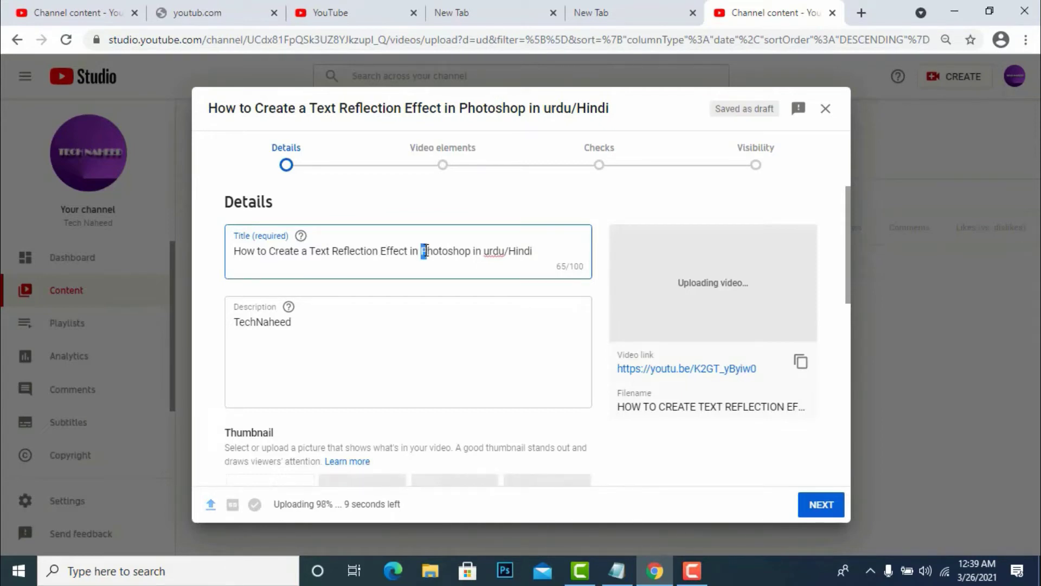
key(BackSpace)
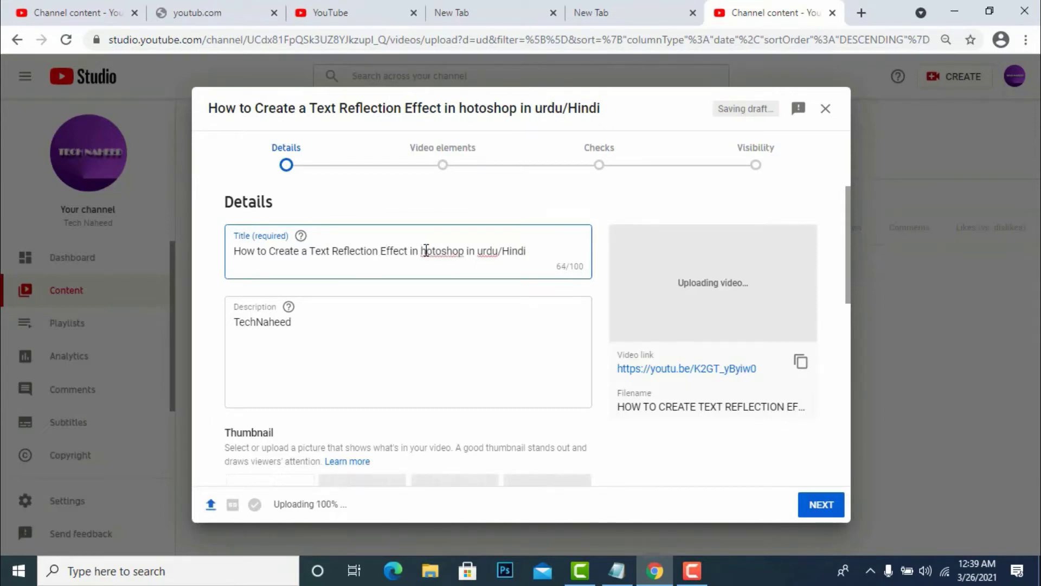
text(P)
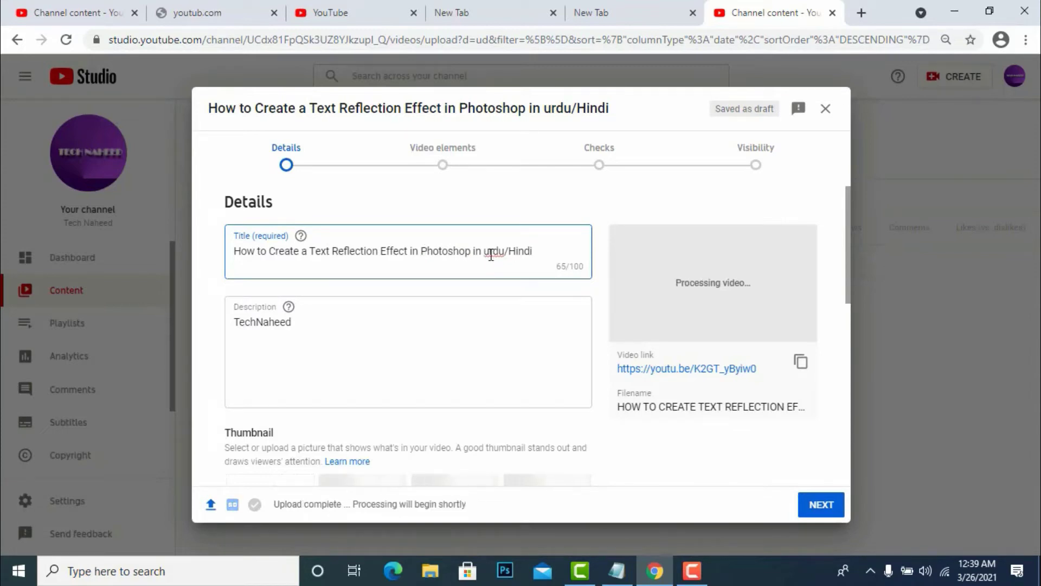
drag(489, 251, 485, 250)
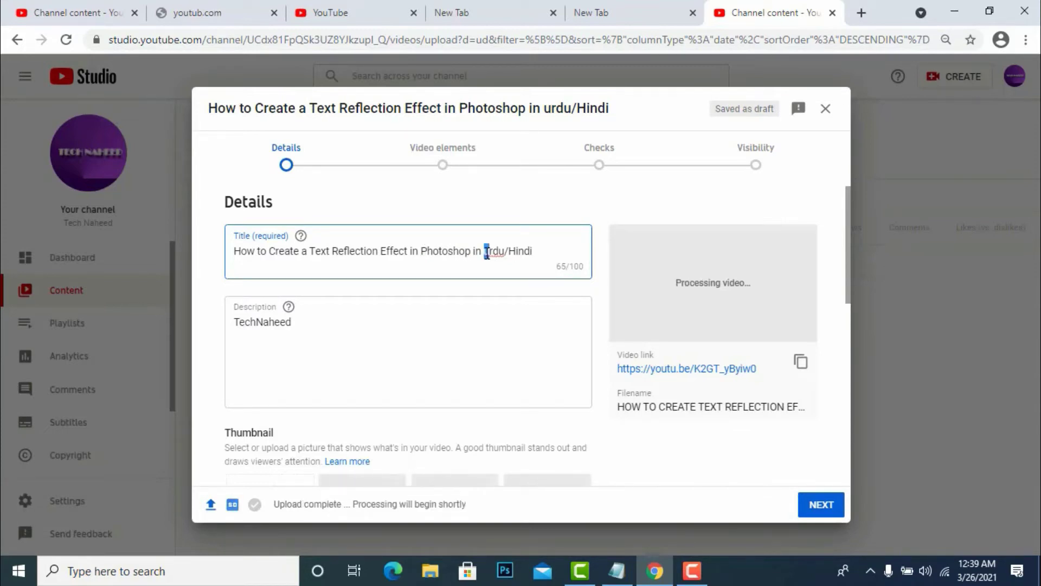
key(BackSpace)
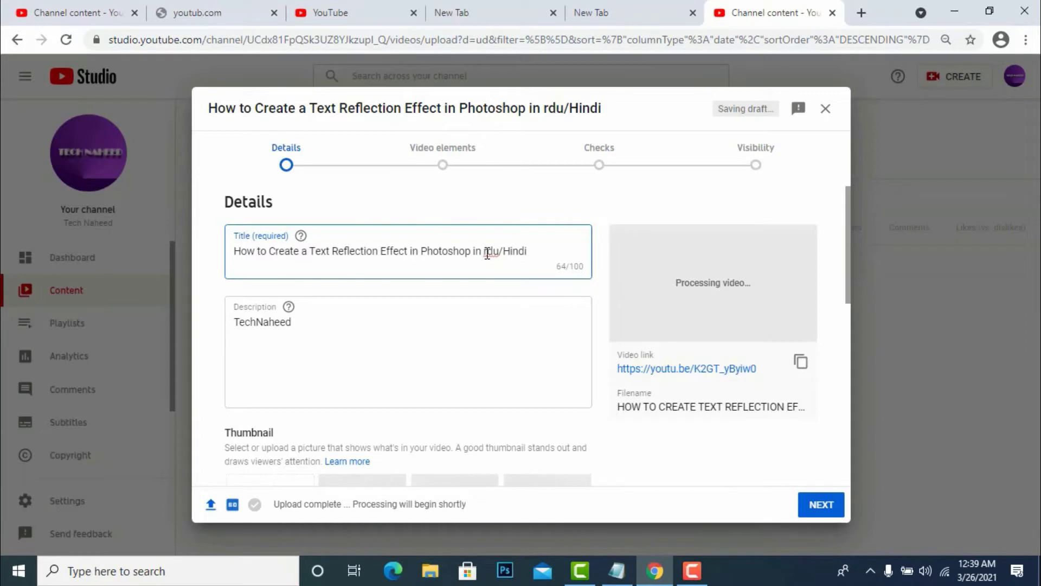
text(U)
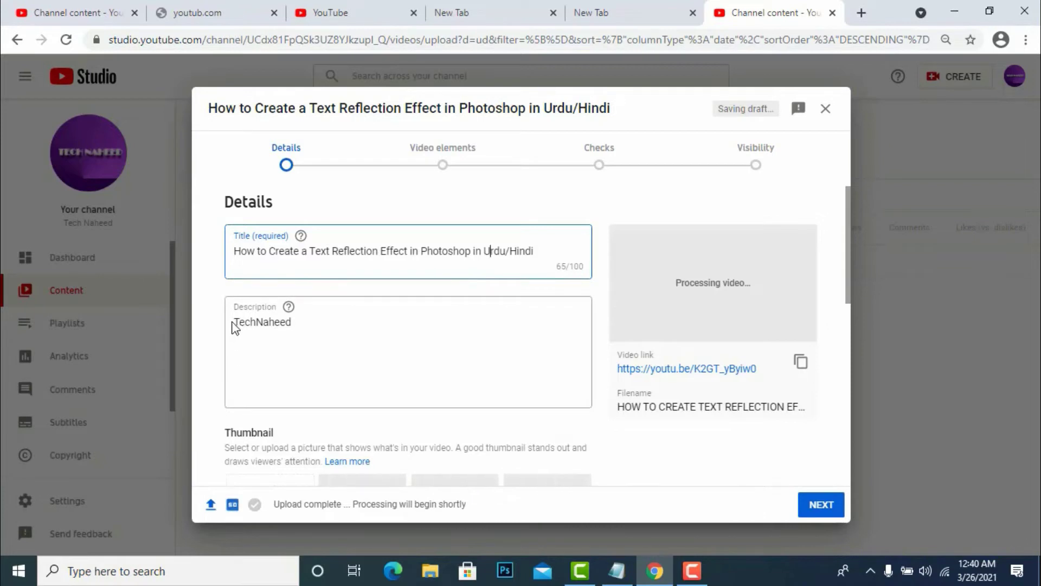
Step: Remove the default text from the video description
drag(234, 322, 307, 325)
key(BackSpace)
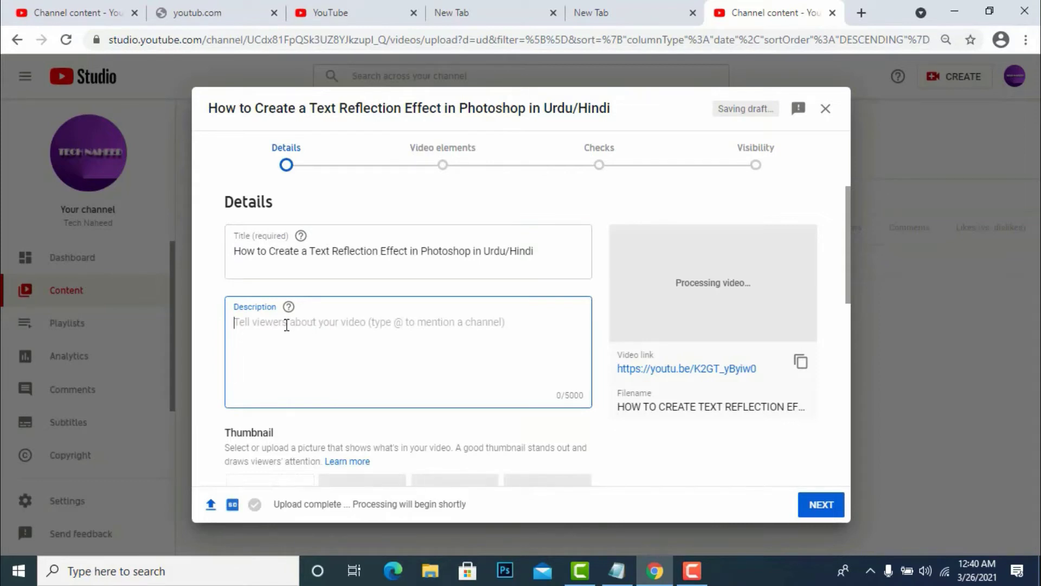
Step: Copy the "Hello Everyone" paragraph and its three hashtags from the Notepad description file into the video description
click(610, 571)
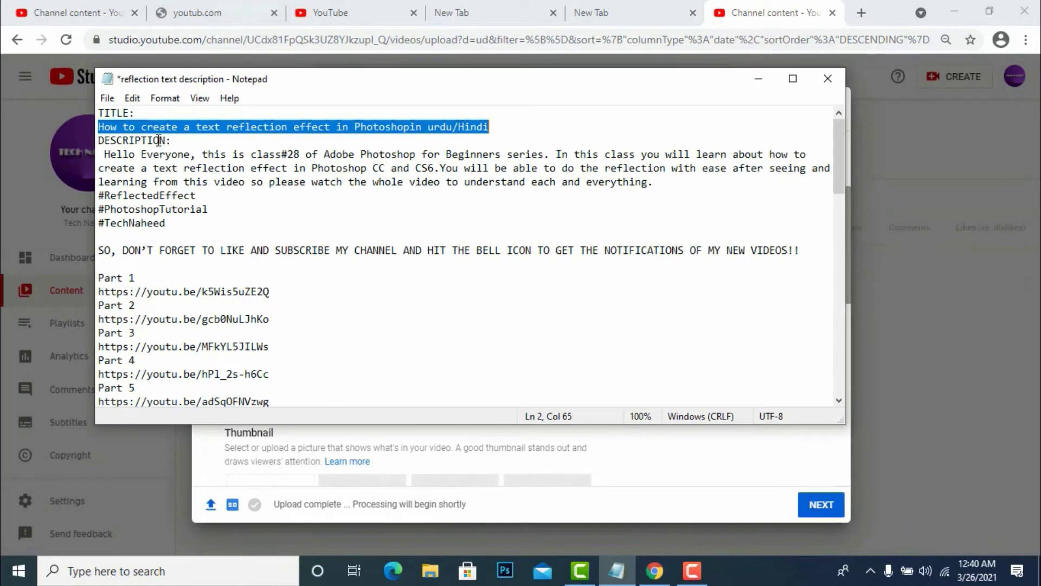
drag(100, 155, 511, 218)
key(ctrl+c)
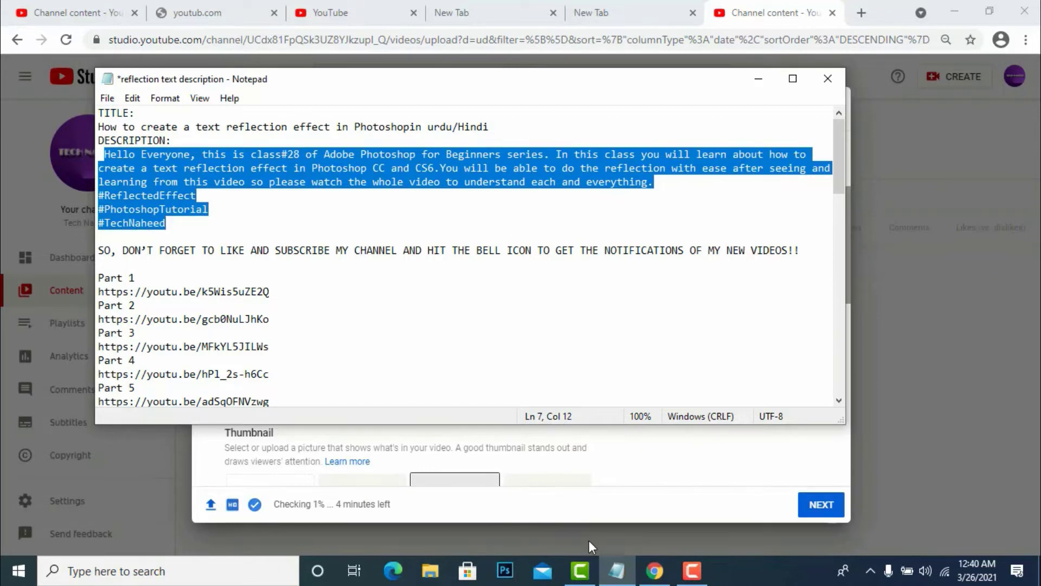
click(654, 568)
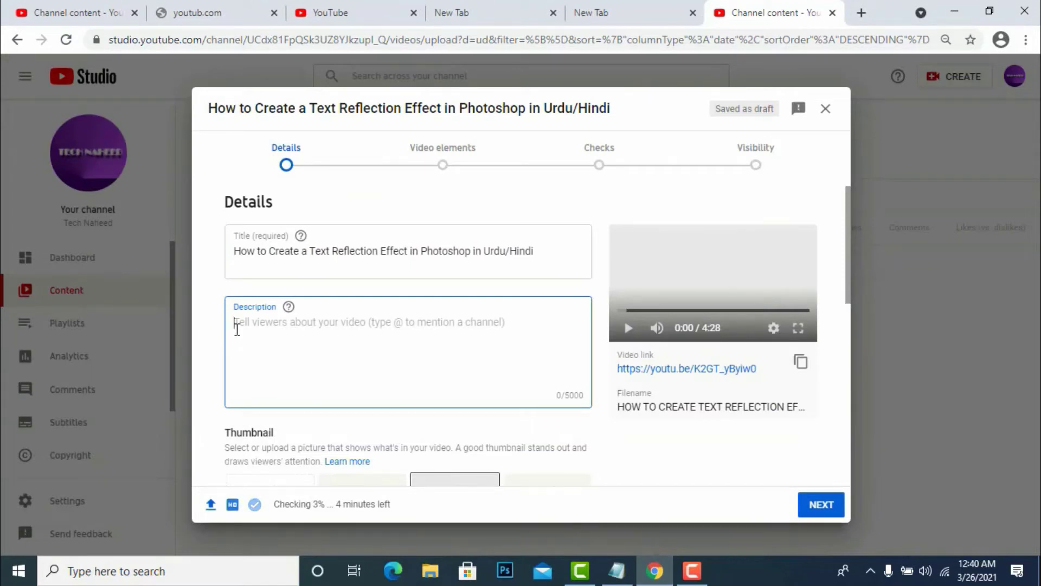
key(ctrl+v)
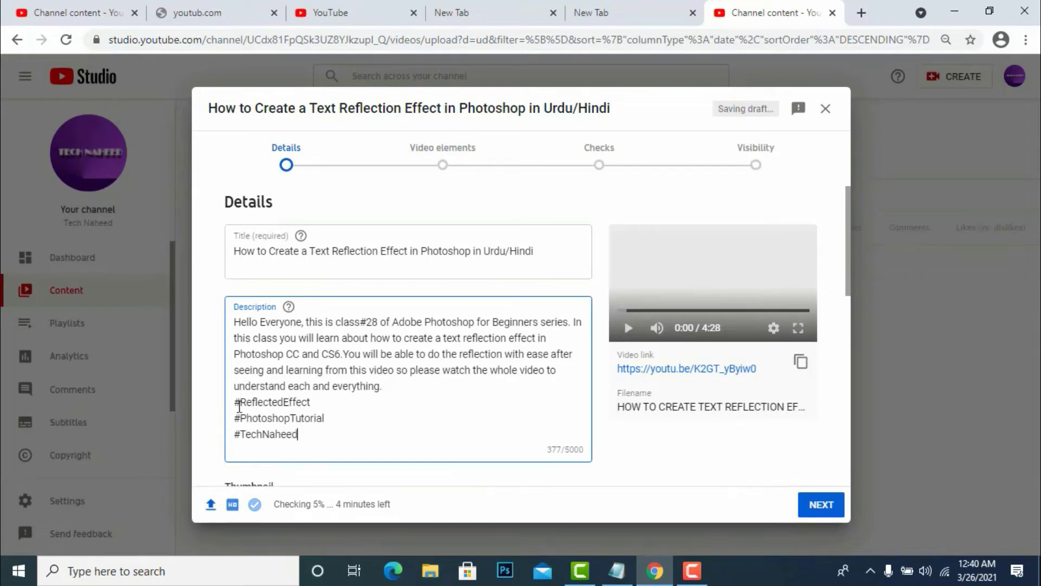
Step: Re-enter the end of the #PhotoshopTutorial hashtag in the video description
click(295, 417)
key(Delete)
key(Delete)
key(Delete)
key(Delete)
key(Delete)
key(Delete)
key(Delete)
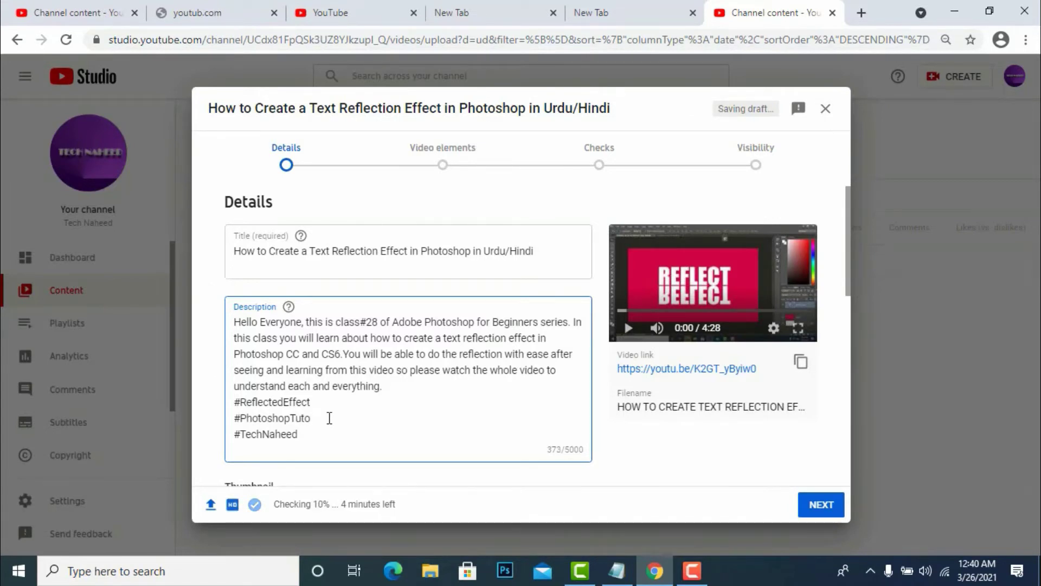
text(utorial)
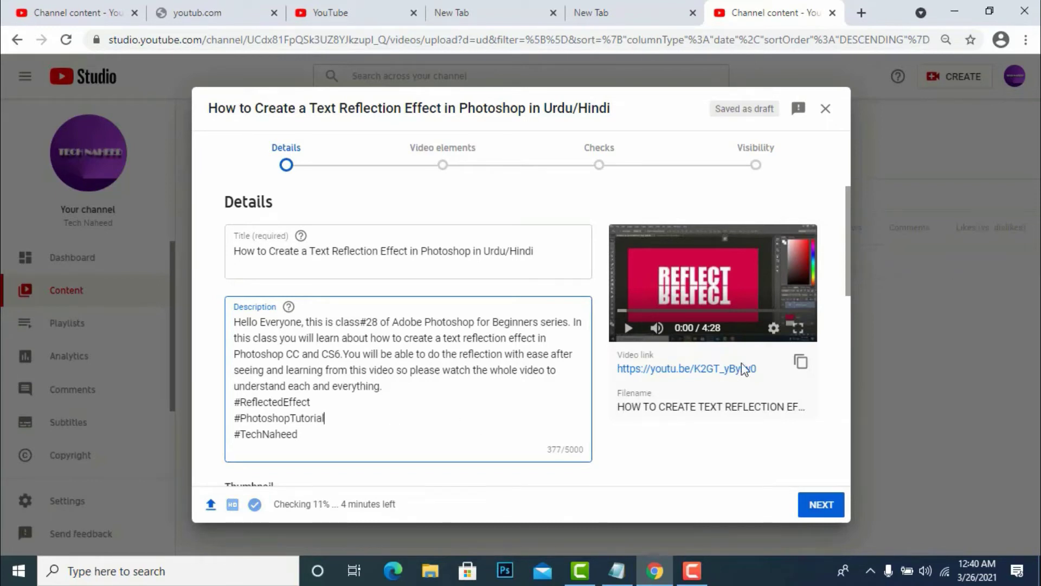
Step: Copy the rest of the Notepad text, from the like-and-subscribe reminder through the social media links, into the description below the #TechNaheed hashtag
drag(848, 272, 851, 351)
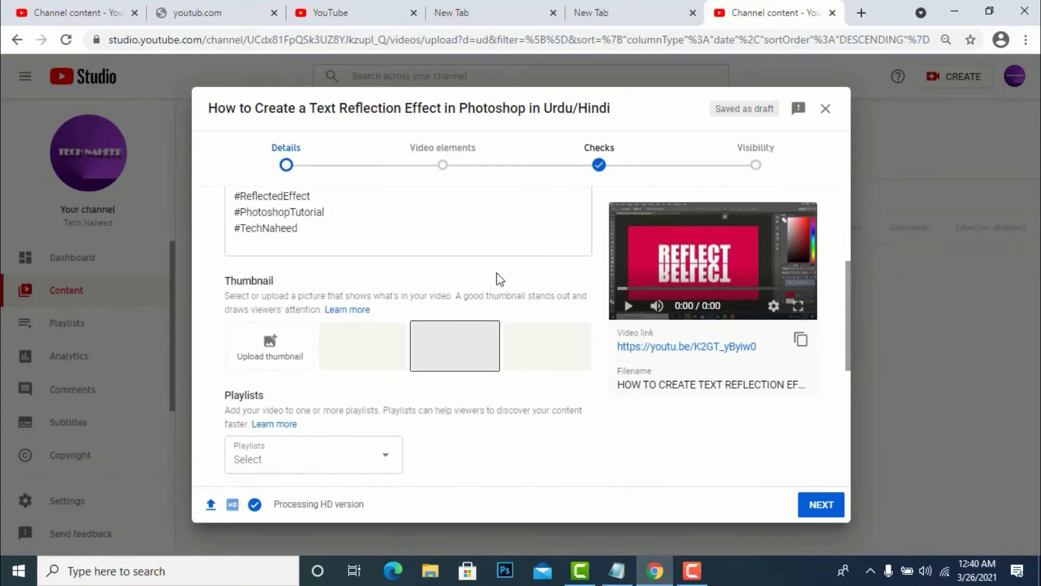
click(305, 231)
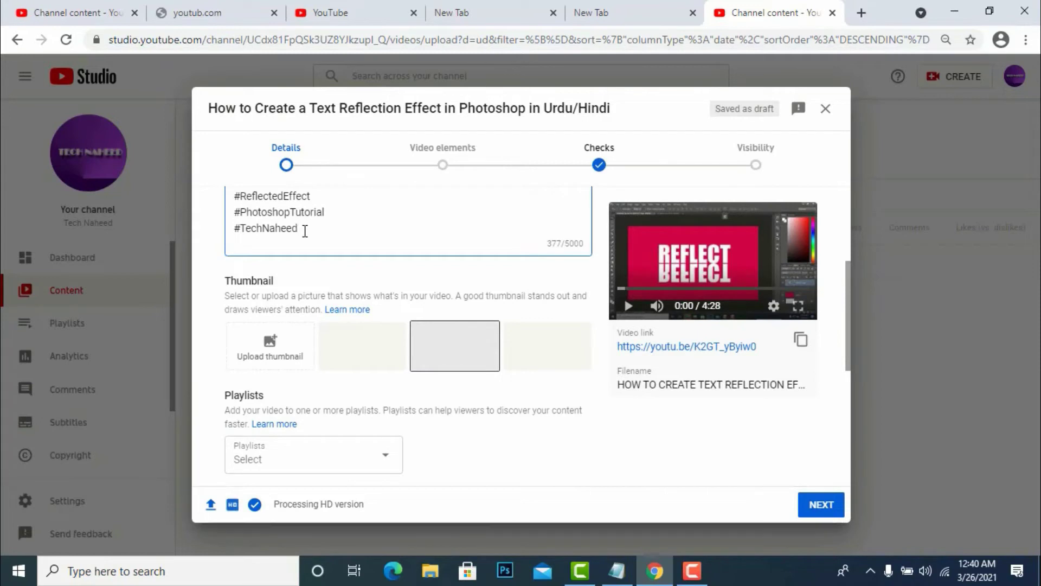
key(Return)
key(Return)
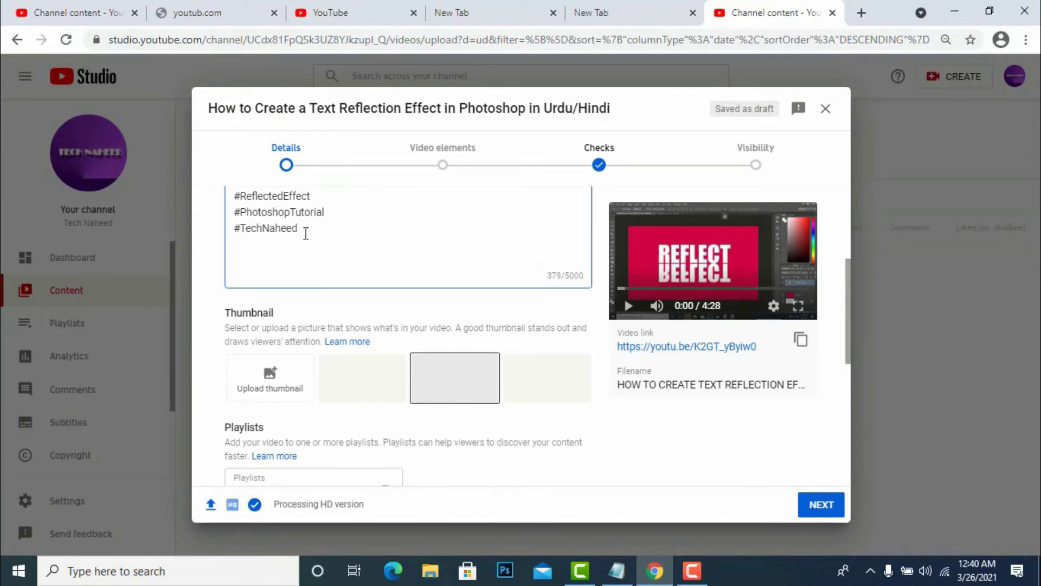
click(617, 571)
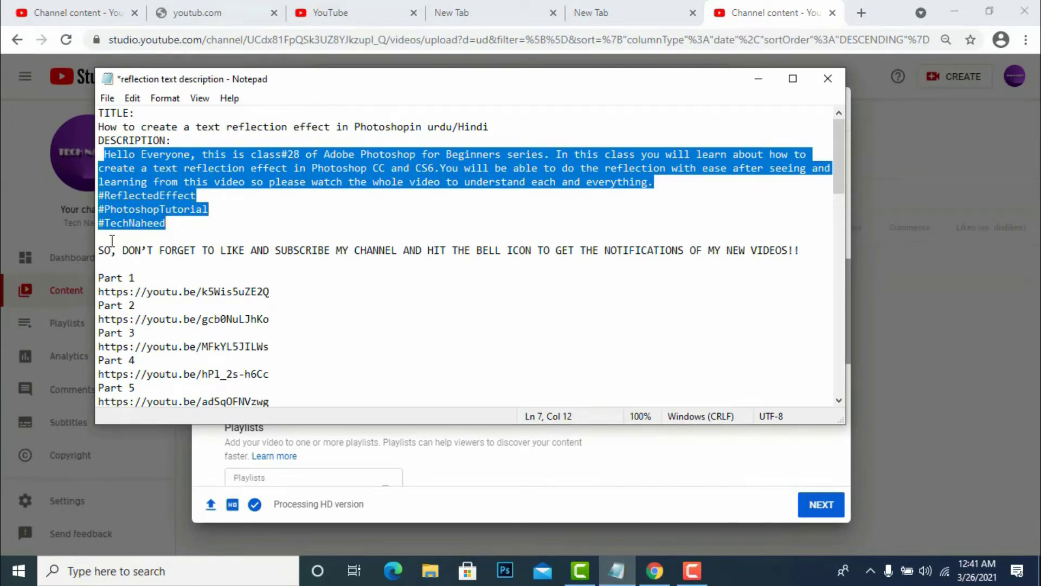
drag(99, 252, 713, 436)
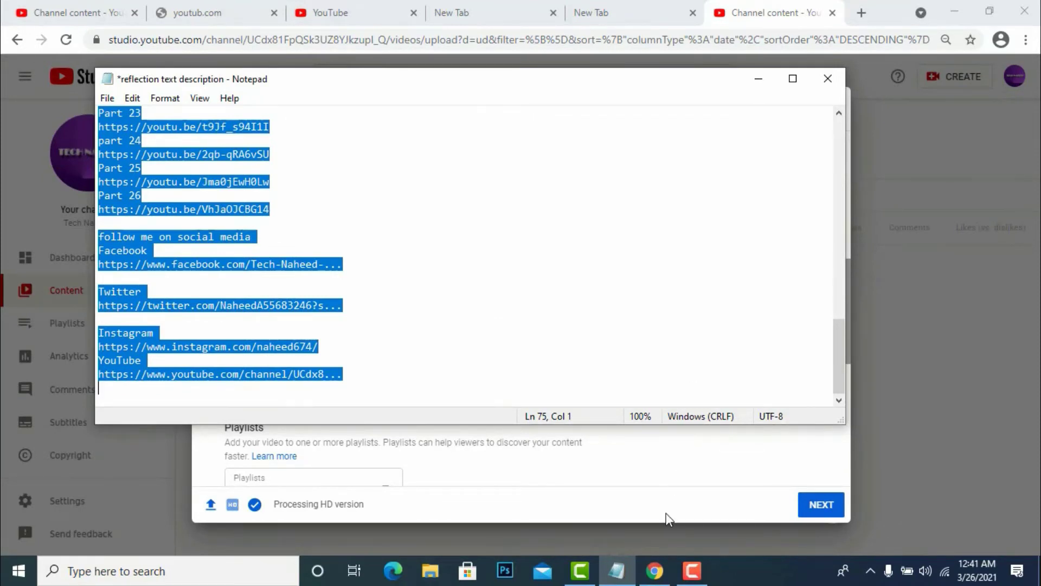
click(655, 570)
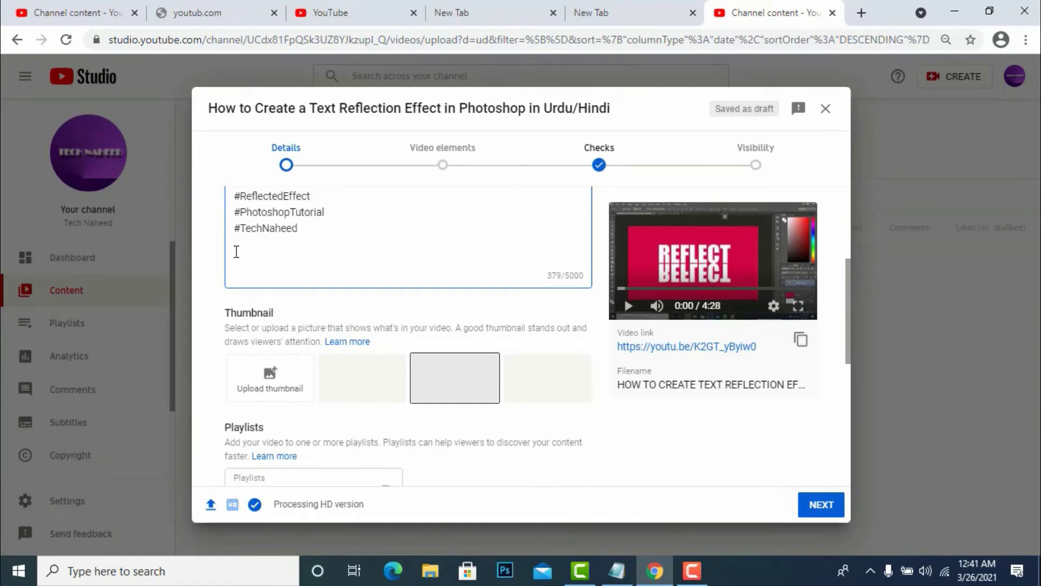
key(ctrl+v)
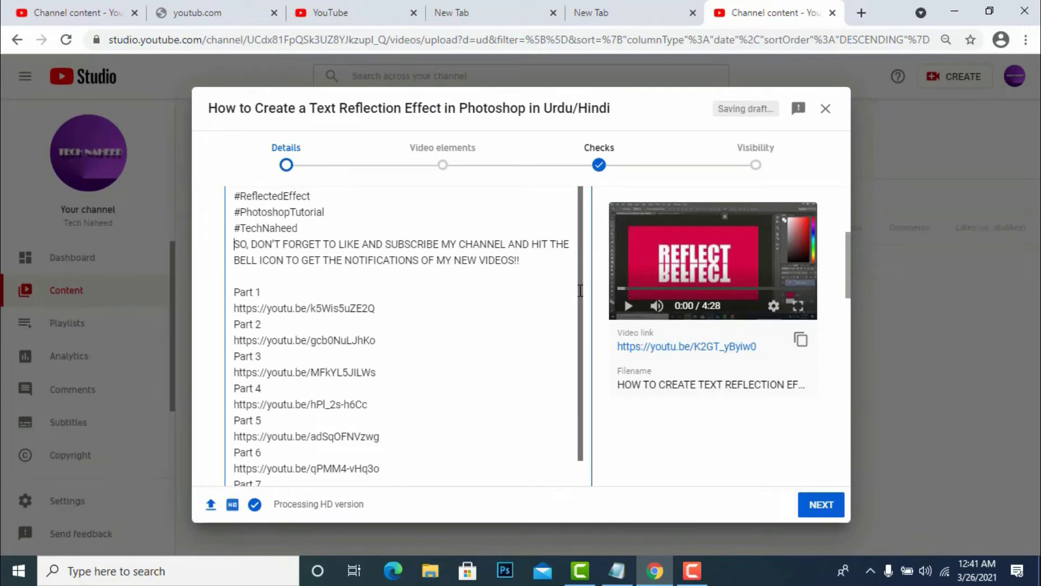
scroll(581, 331, down, 2)
drag(580, 331, 580, 529)
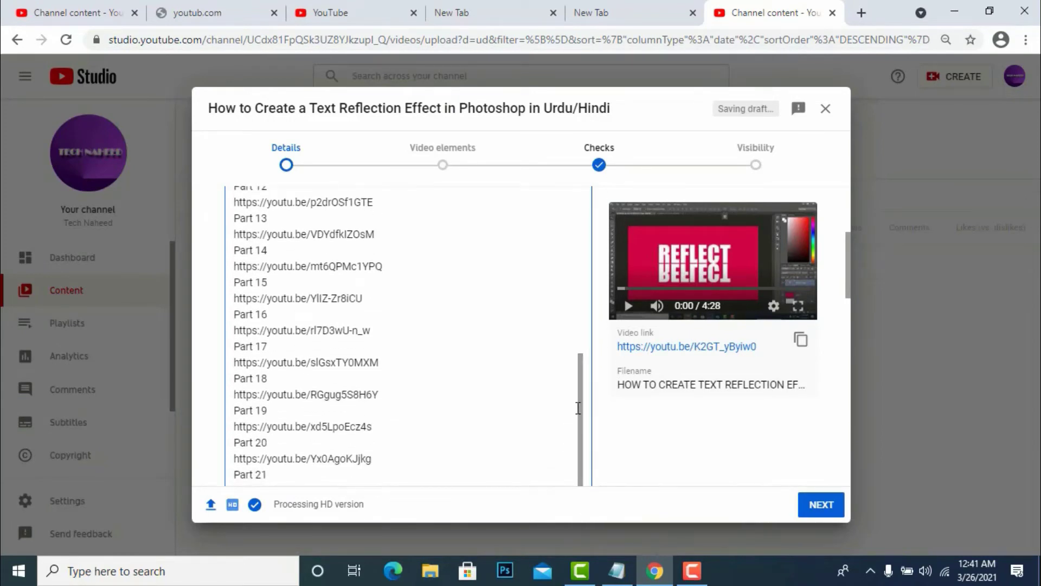
drag(578, 407, 580, 544)
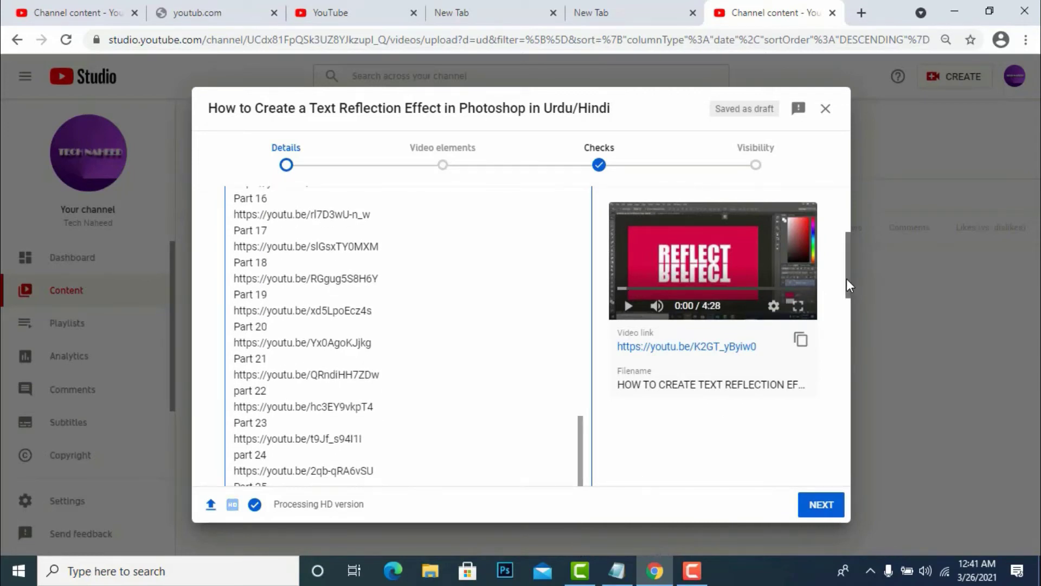
Step: Upload the image "reflected text effcet thumbnail" from the Photoshop Thumnail folder on drive E as the video thumbnail
drag(847, 278, 848, 383)
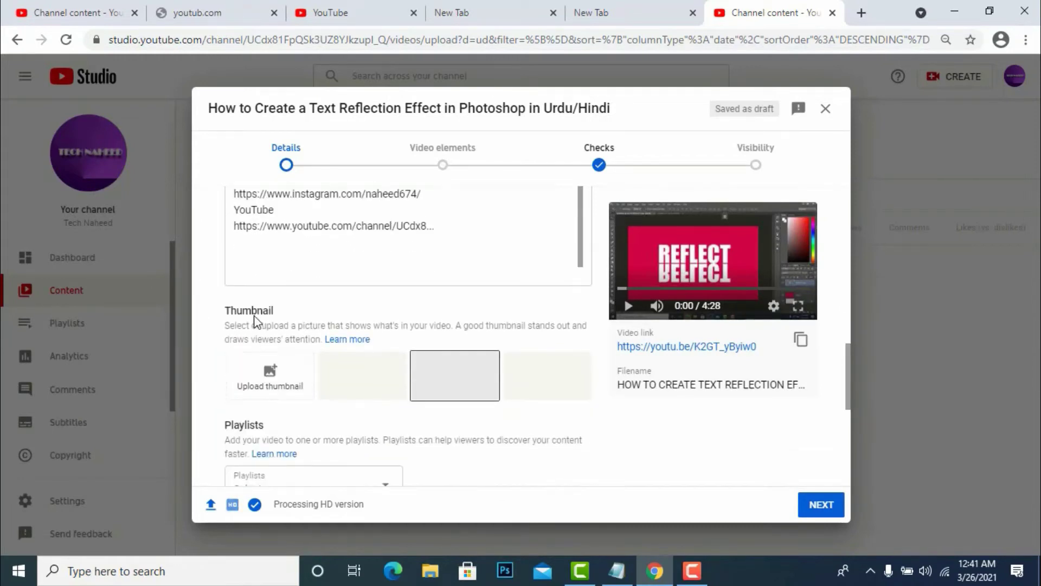
click(269, 378)
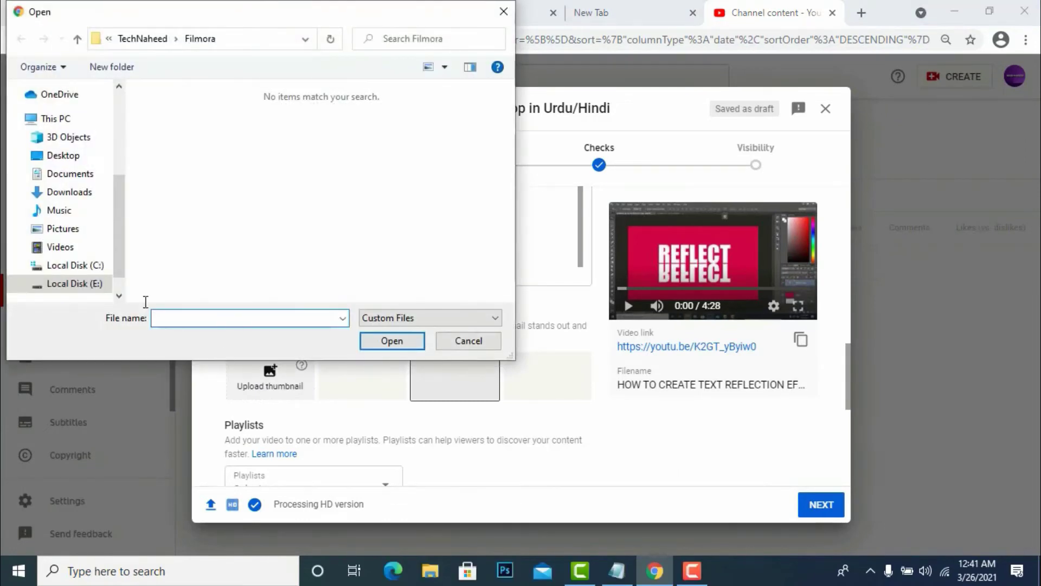
click(87, 284)
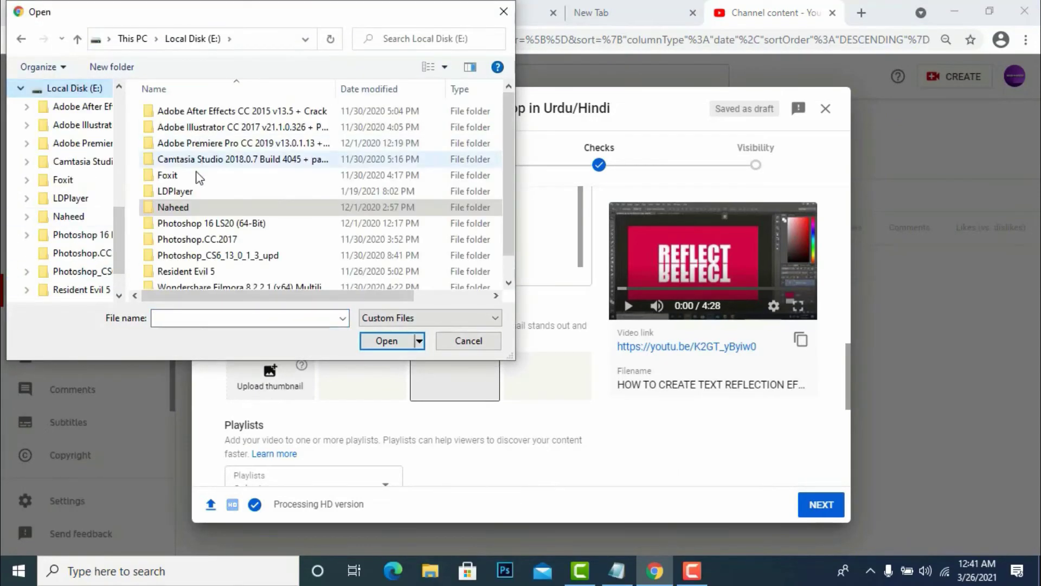
double_click(173, 208)
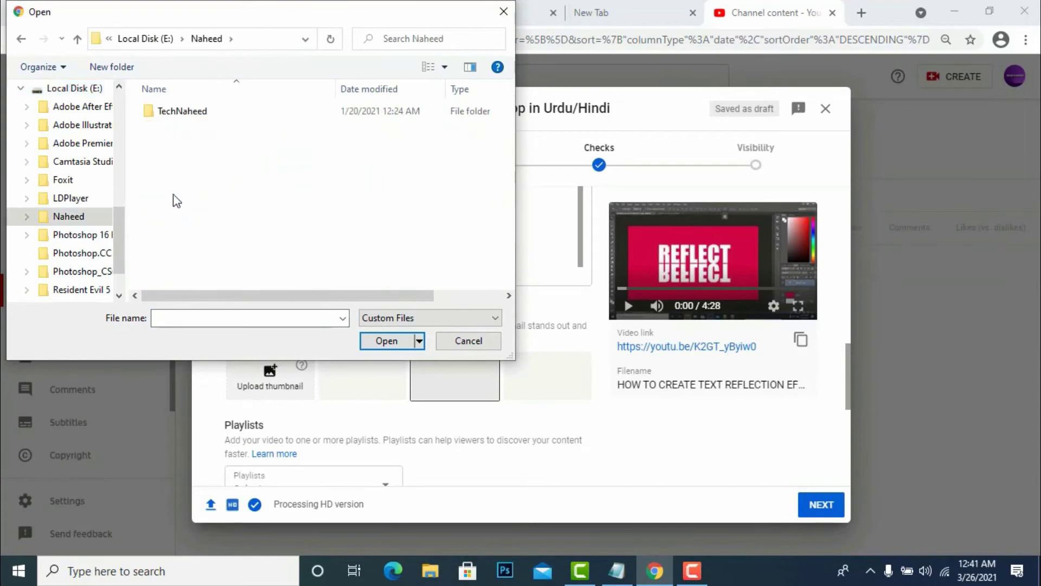
click(194, 113)
double_click(193, 114)
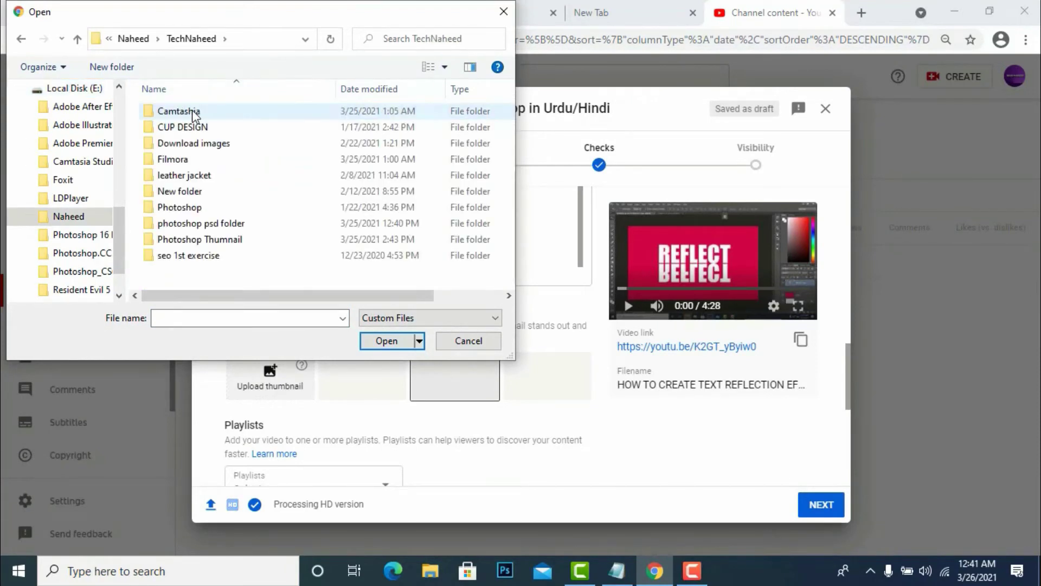
double_click(214, 243)
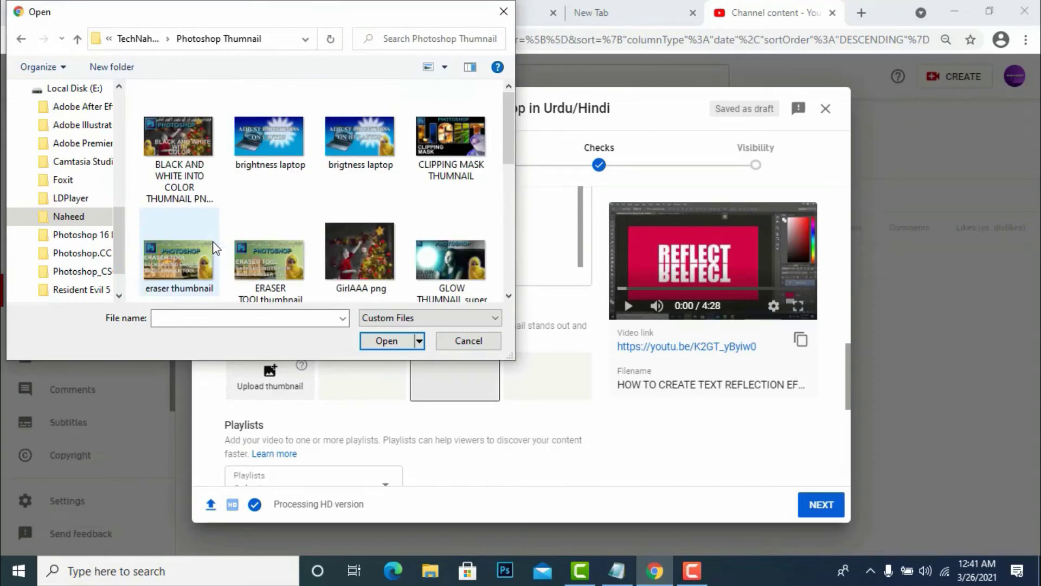
mouse_move(506, 137)
mouse_down()
mouse_move(509, 255)
mouse_move(509, 148)
mouse_move(510, 176)
mouse_up()
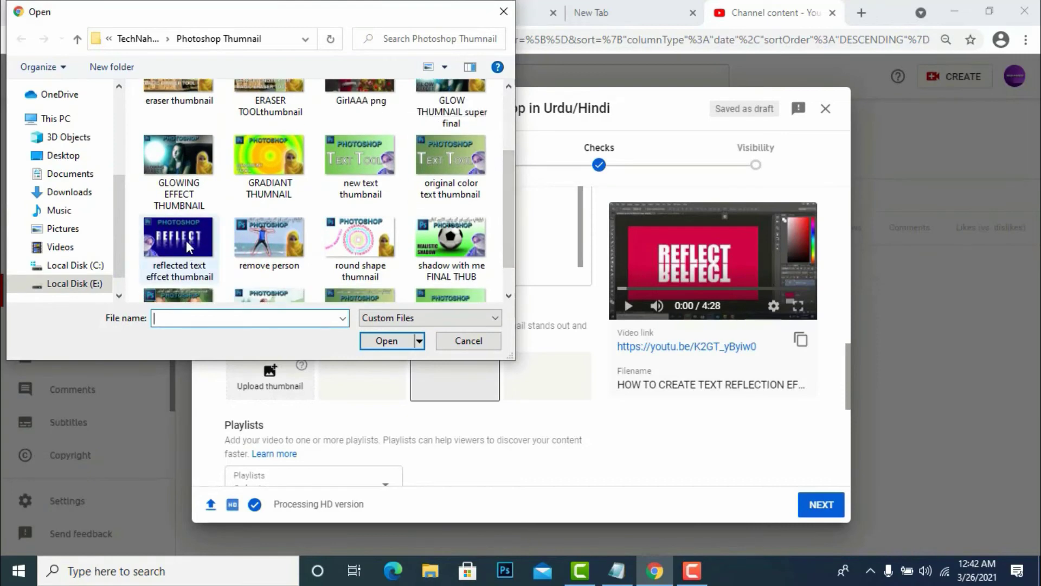
double_click(186, 240)
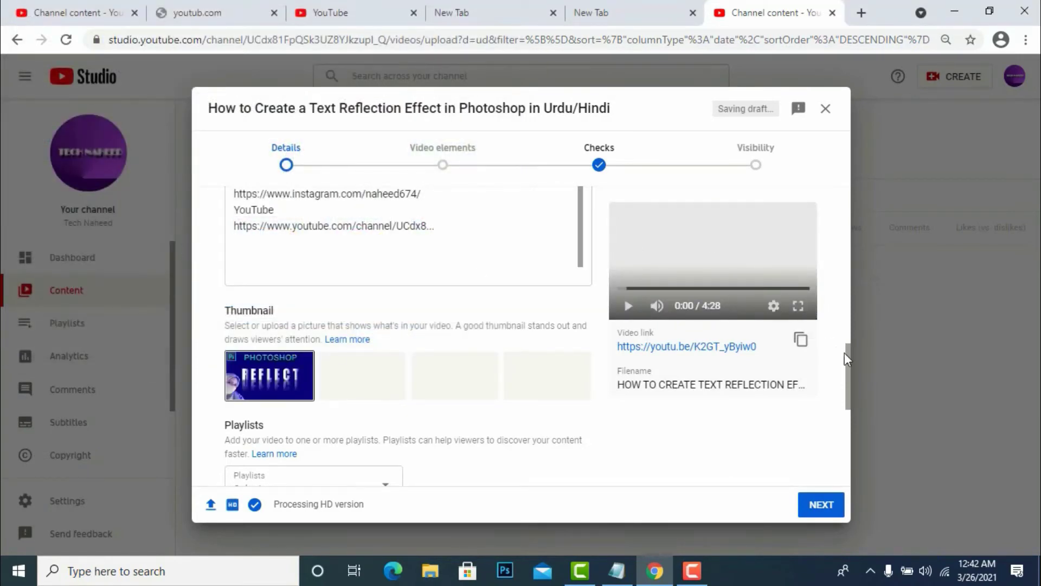
Step: Add the video to the Photoshop Tutorial in Urdu/Hindi playlist
drag(847, 361, 851, 402)
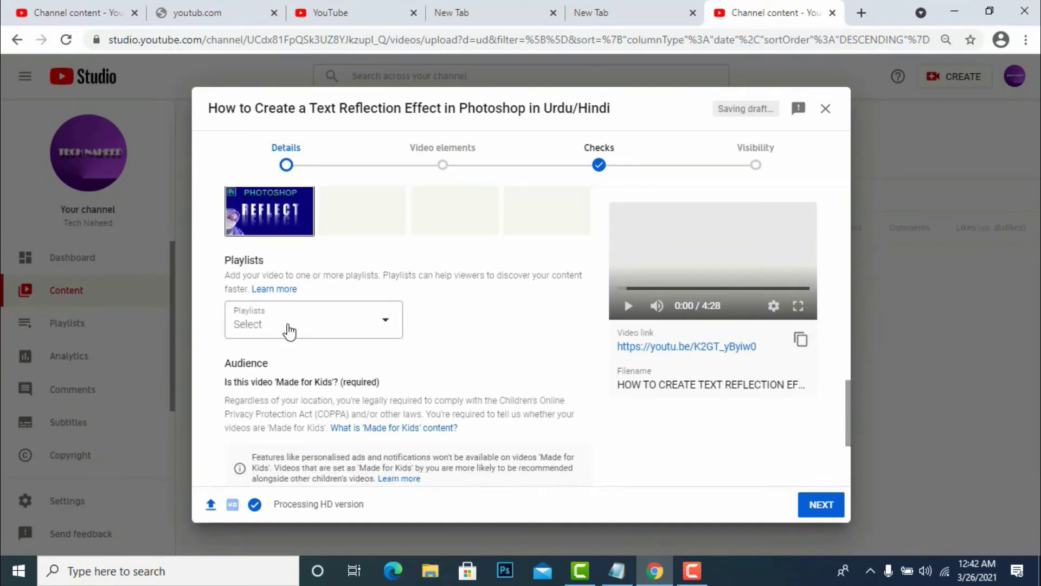
click(388, 325)
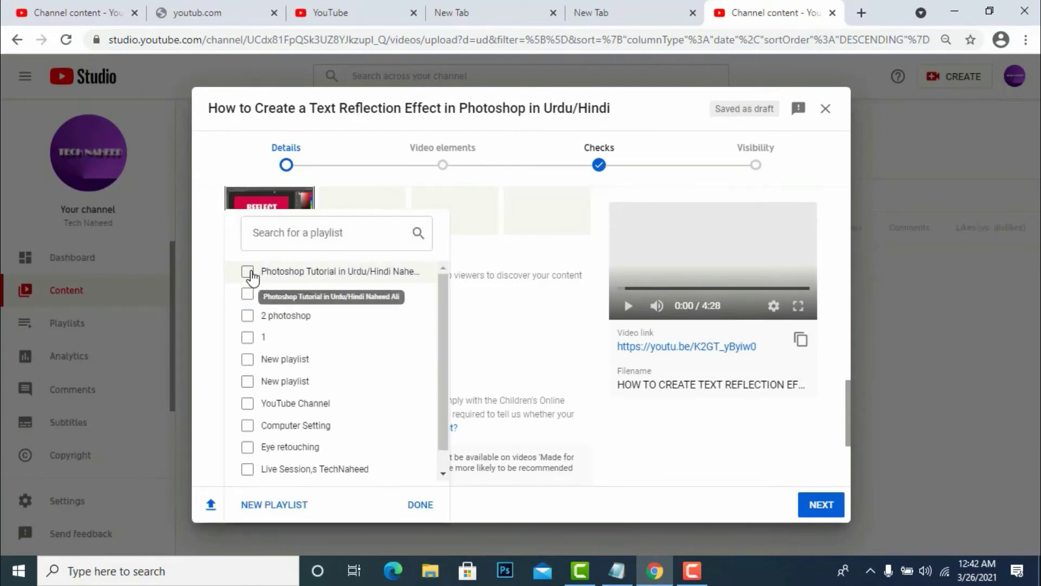
click(248, 272)
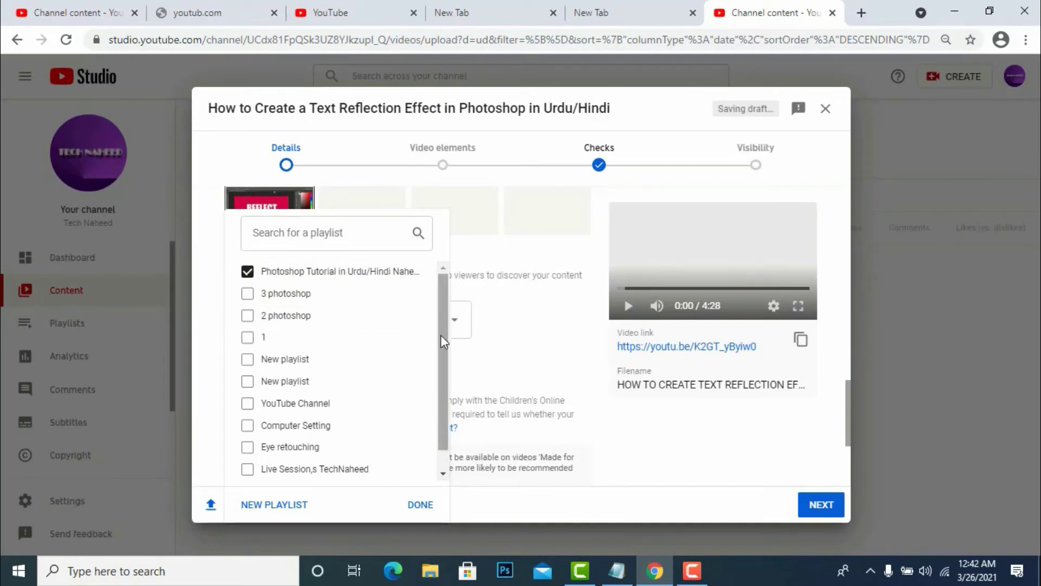
scroll(440, 317, down, 1)
click(421, 511)
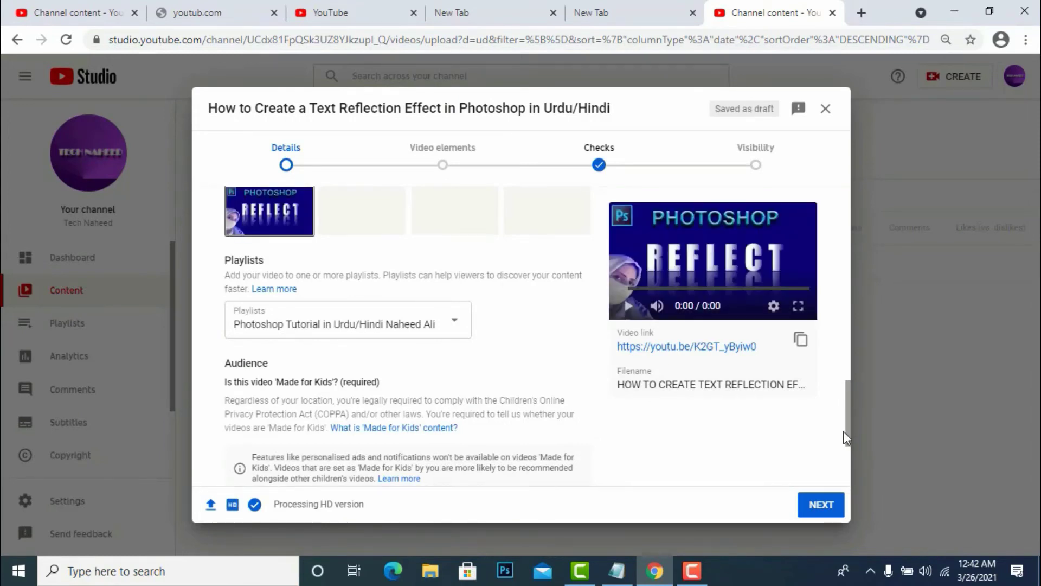
Step: Set the audience to "No, it's not Made for Kids" and expand the additional settings down to the category and comment options
drag(847, 409, 846, 445)
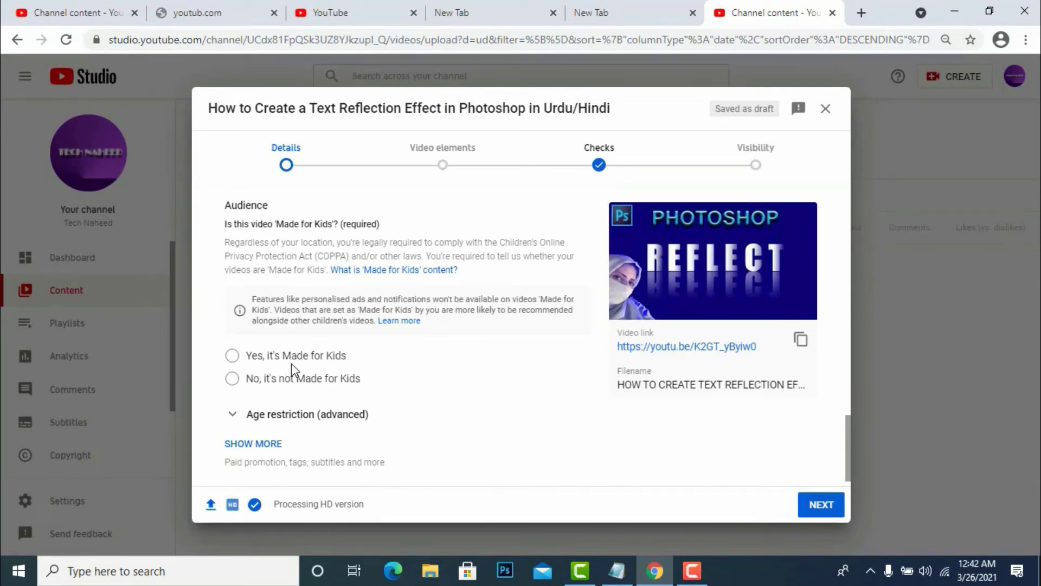
click(233, 379)
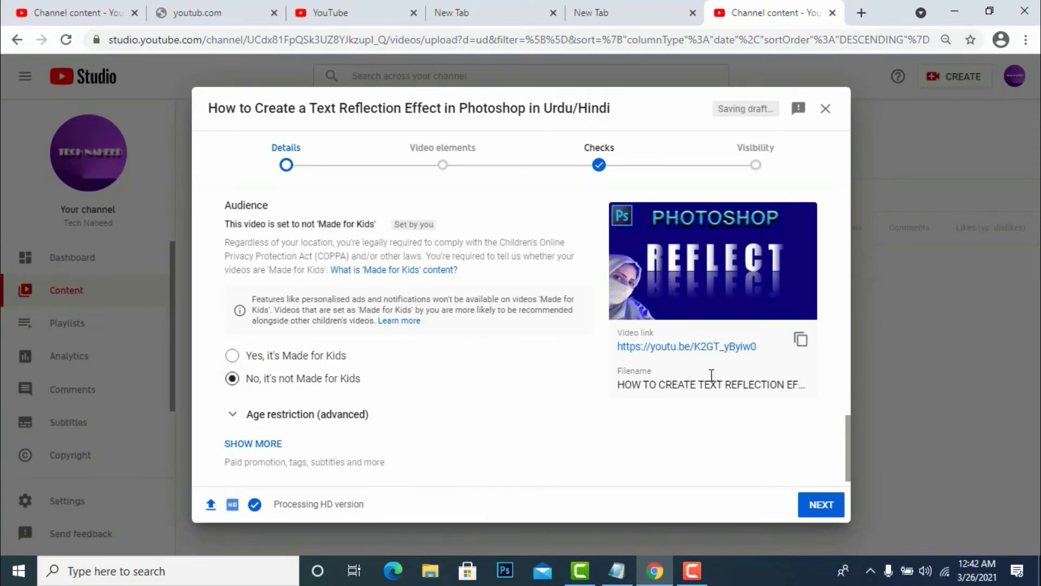
click(242, 444)
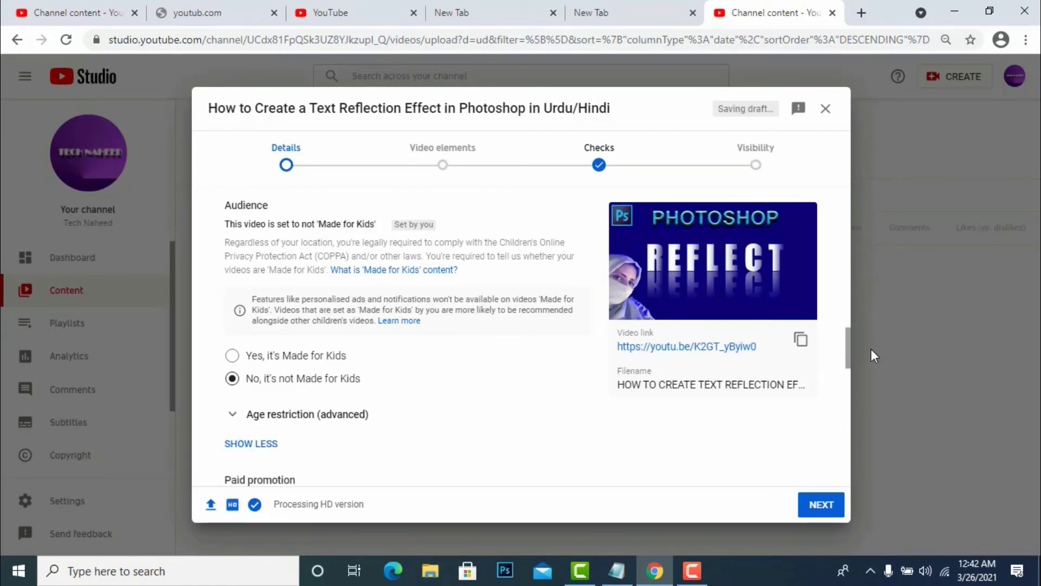
drag(847, 351, 851, 474)
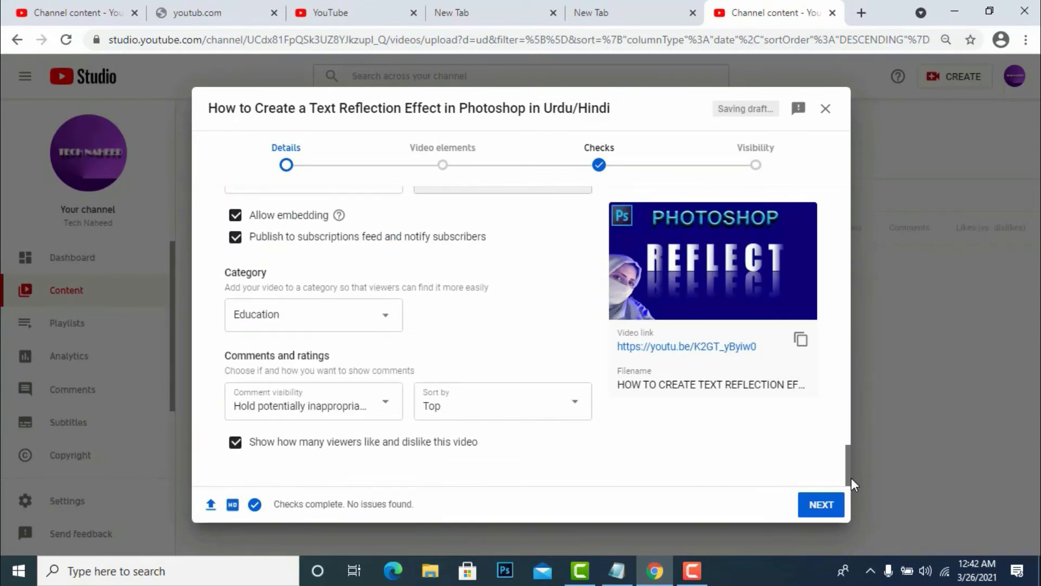
Step: Proceed to the Visibility stage, set the video to Private and save it
click(821, 504)
click(821, 504)
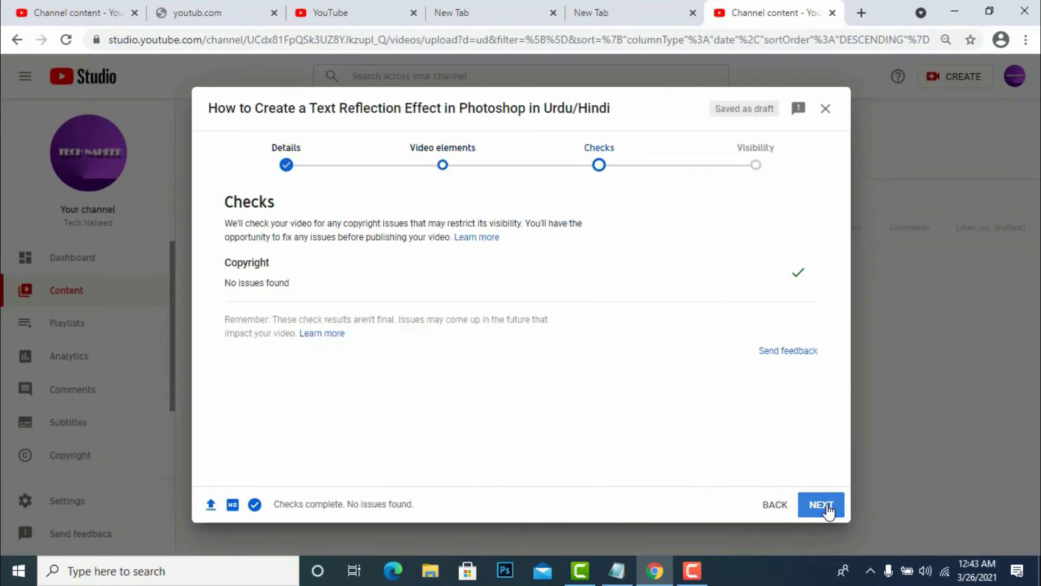
click(827, 508)
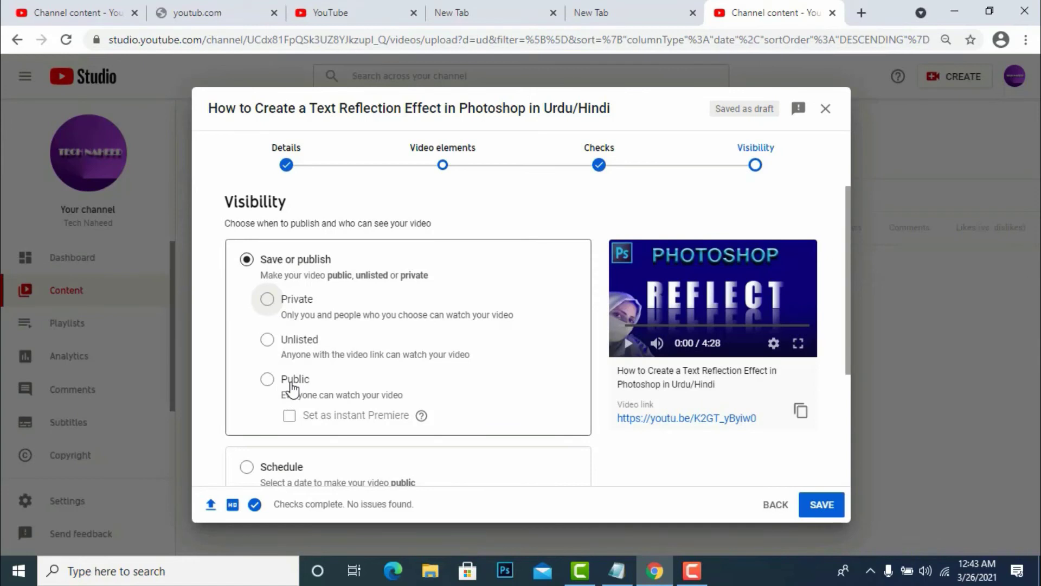
click(268, 303)
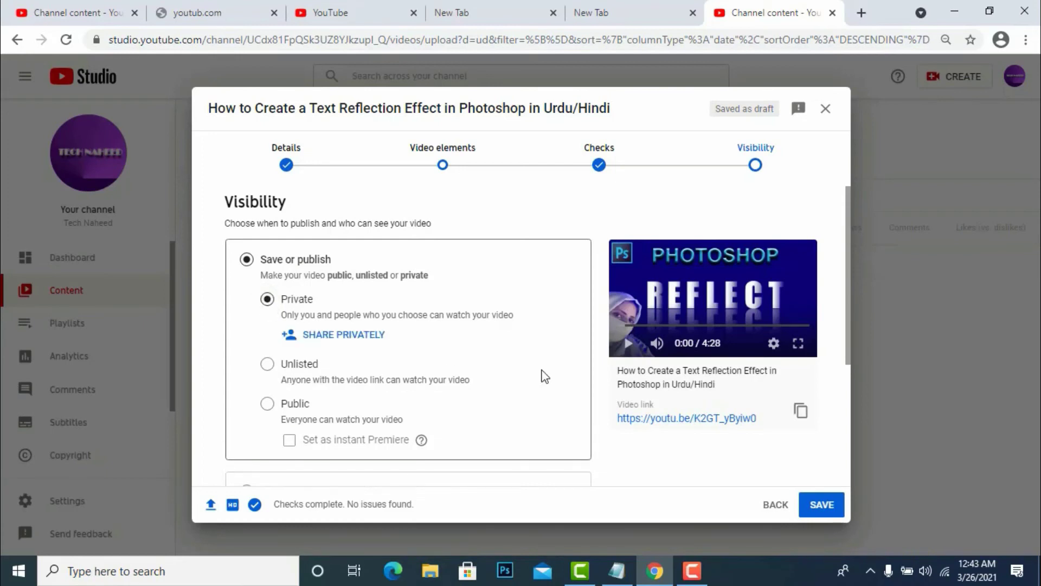
drag(846, 324, 861, 482)
click(833, 510)
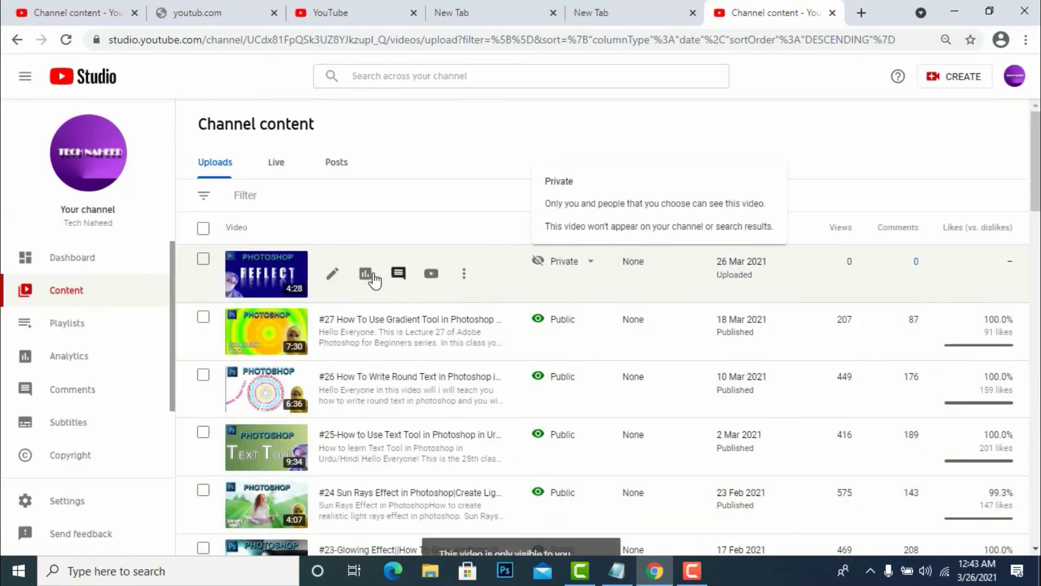
Step: View the details page of the newly uploaded text reflection video and return to the channel content list
click(333, 276)
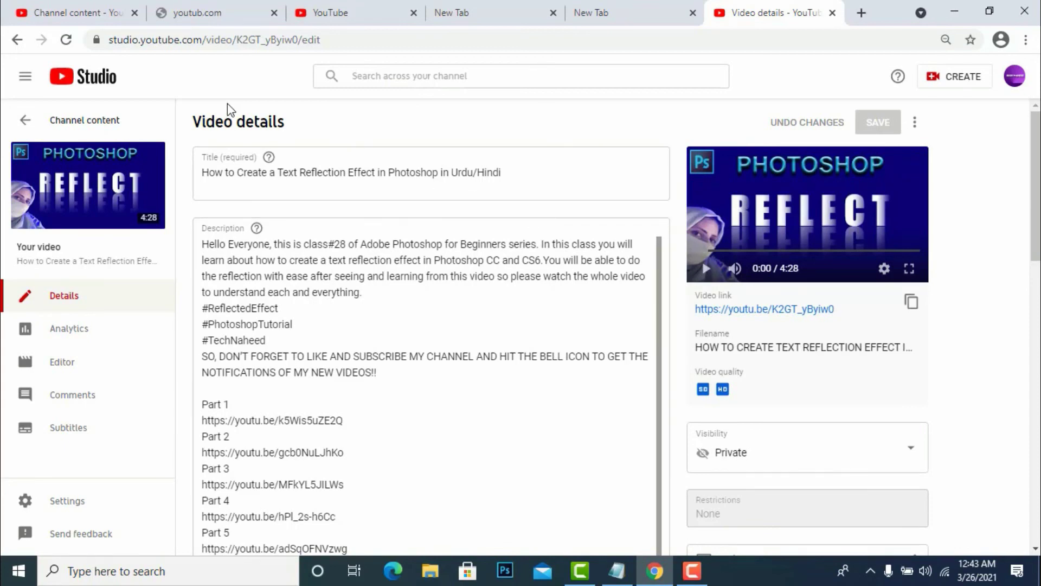
click(18, 40)
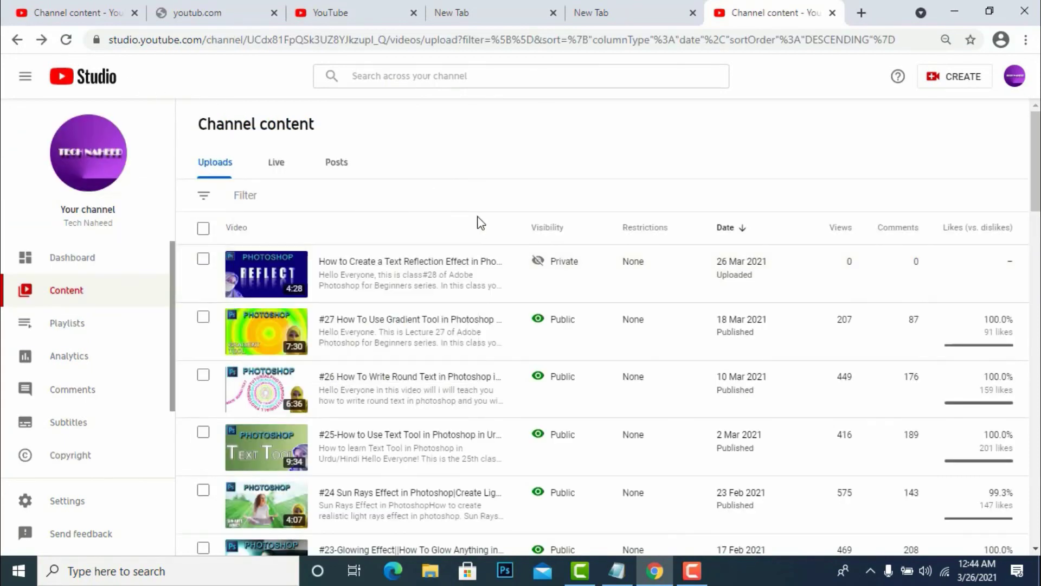